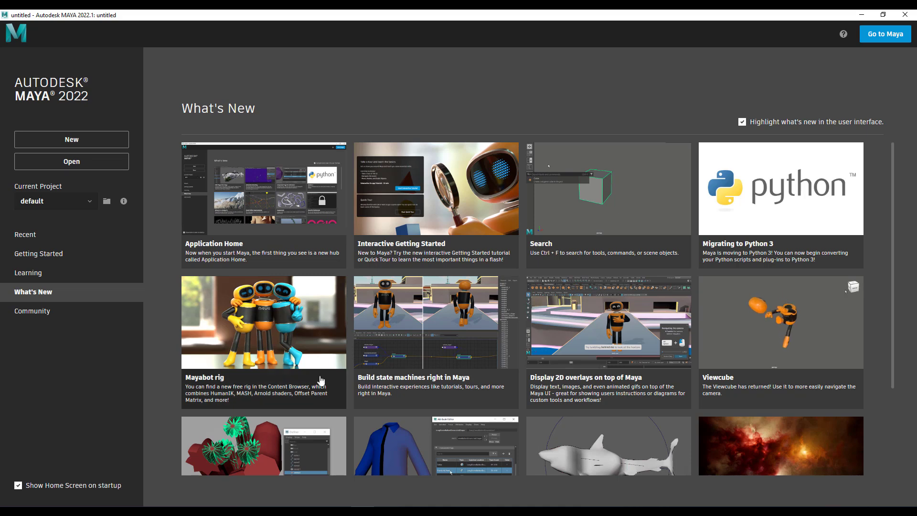
# Step: Review the What's New, Community and Learning pages of the home screen
pyautogui.scroll(-3, 321, 380)
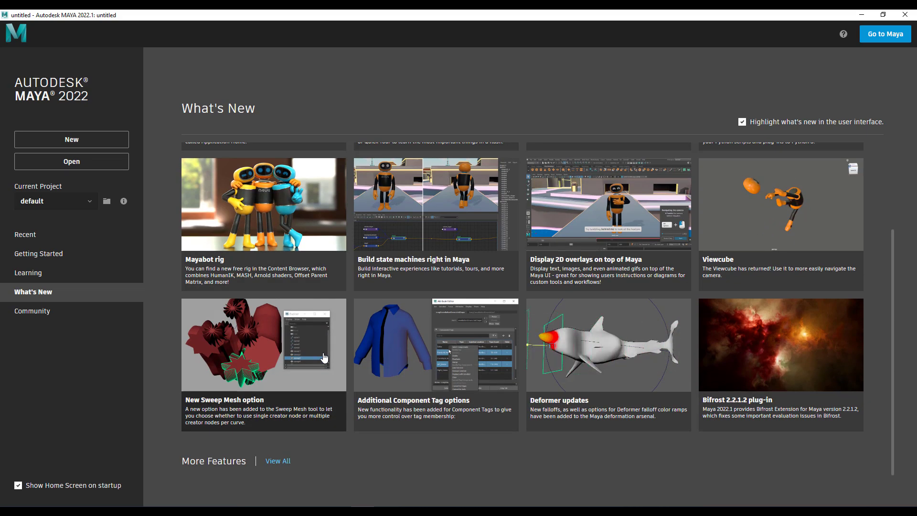
pyautogui.scroll(3, 323, 358)
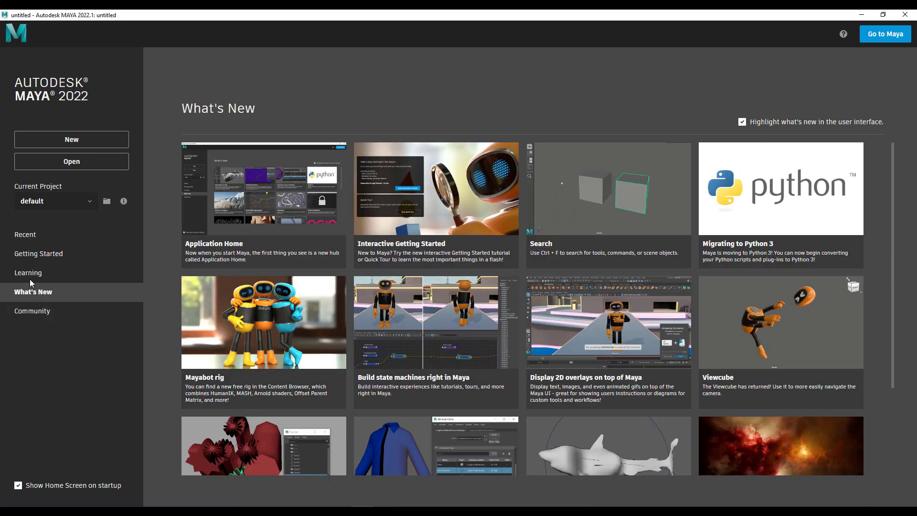
pyautogui.click(43, 315)
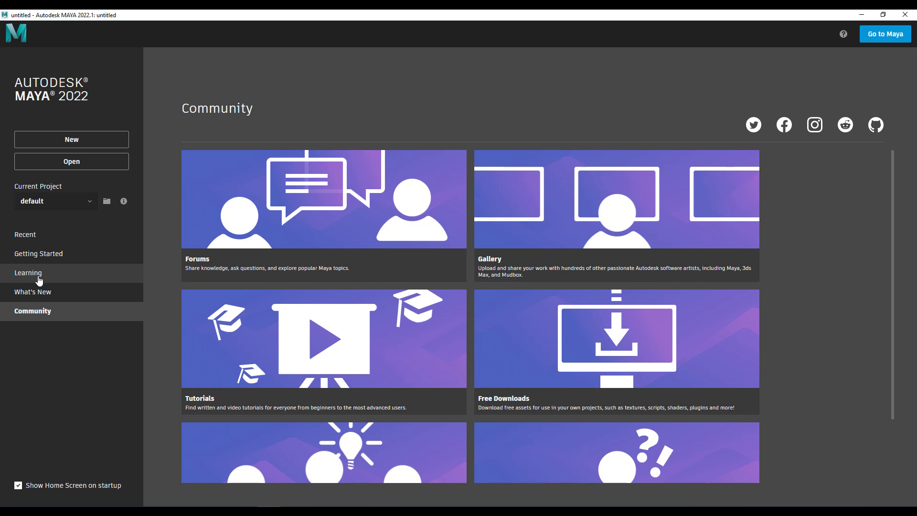
pyautogui.click(46, 299)
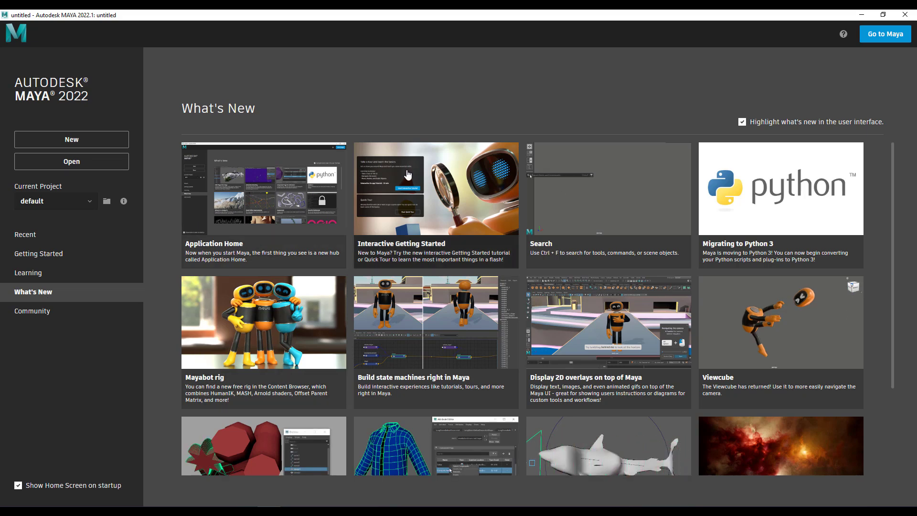
pyautogui.scroll(-3, 380, 326)
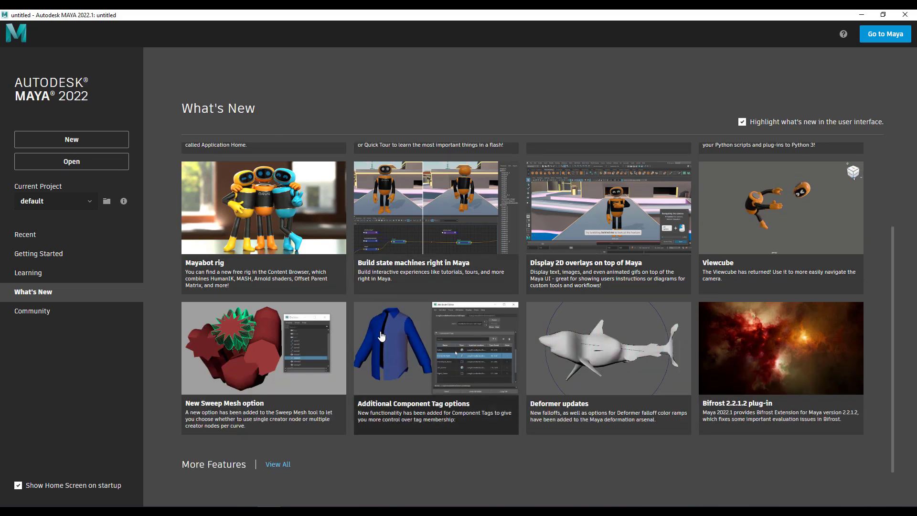
pyautogui.click(44, 281)
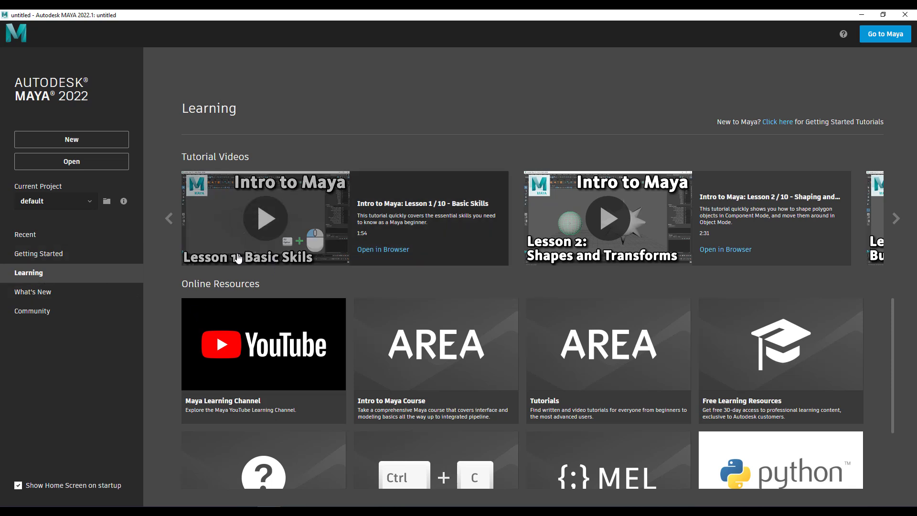
pyautogui.scroll(-2, 400, 385)
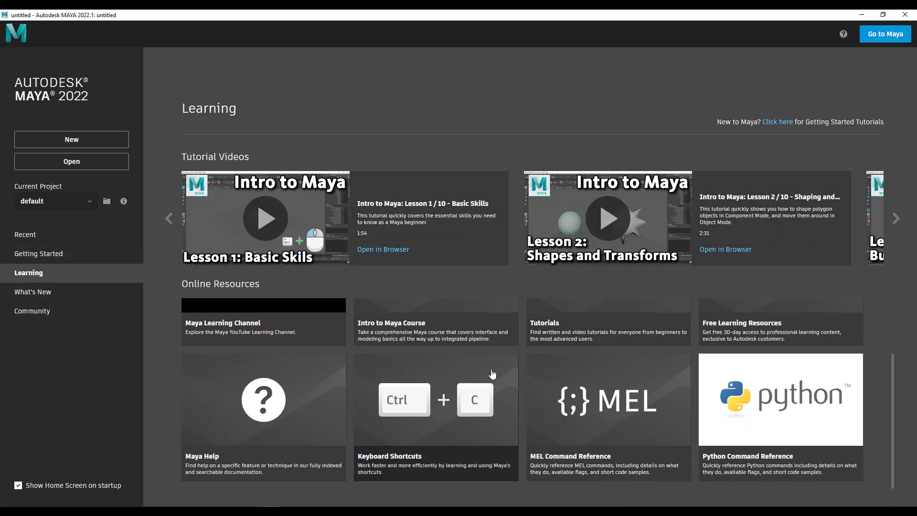
pyautogui.scroll(2, 400, 385)
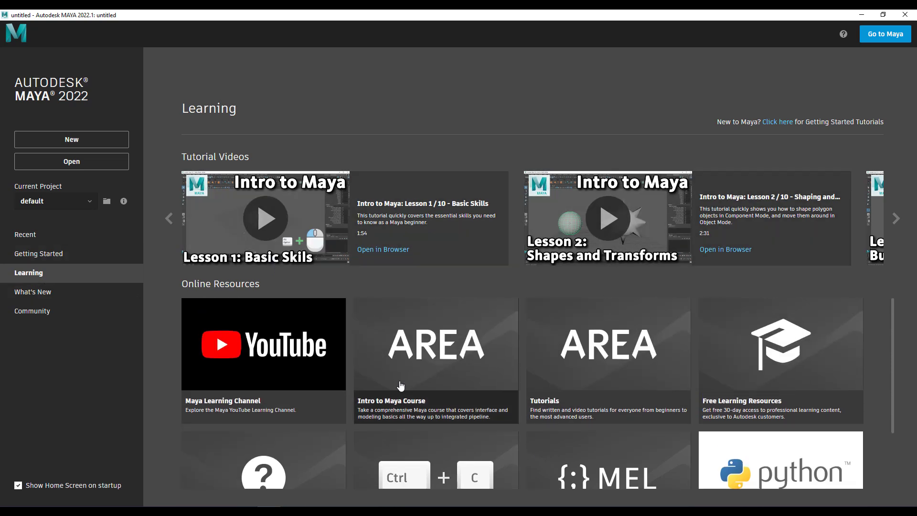
# Step: Leave the home screen for the main workspace and start the Quick Tour
pyautogui.click(885, 34)
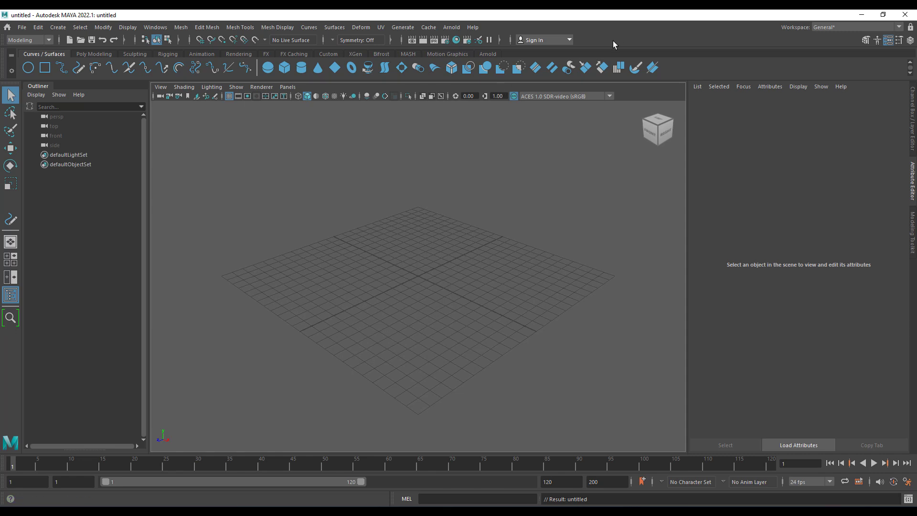
pyautogui.click(474, 27)
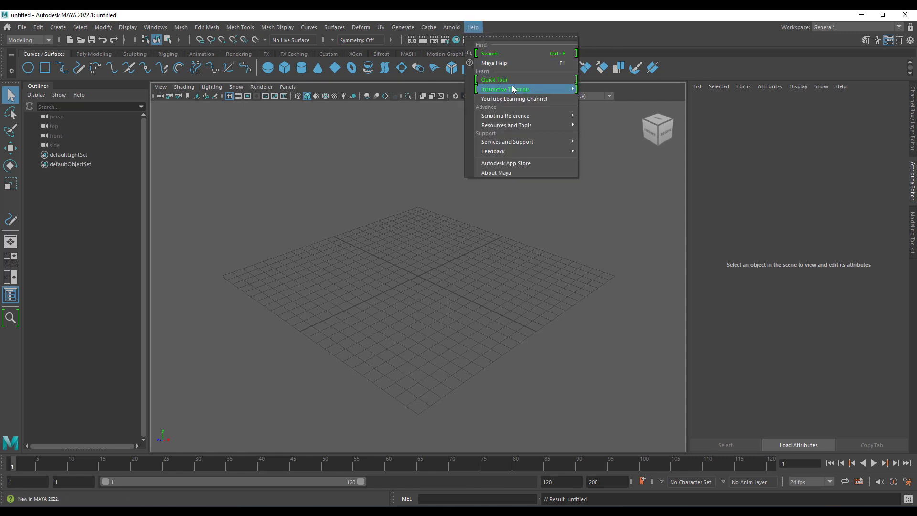
pyautogui.moveTo(512, 87)
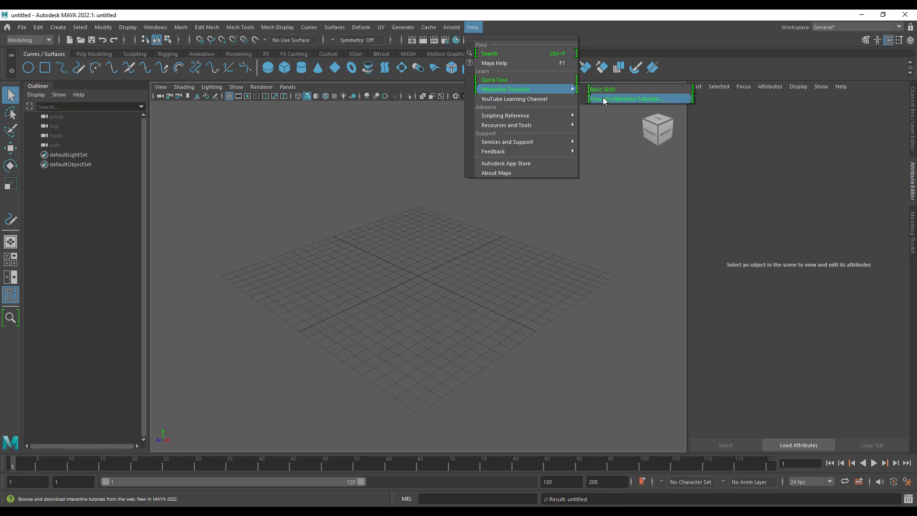
pyautogui.click(531, 79)
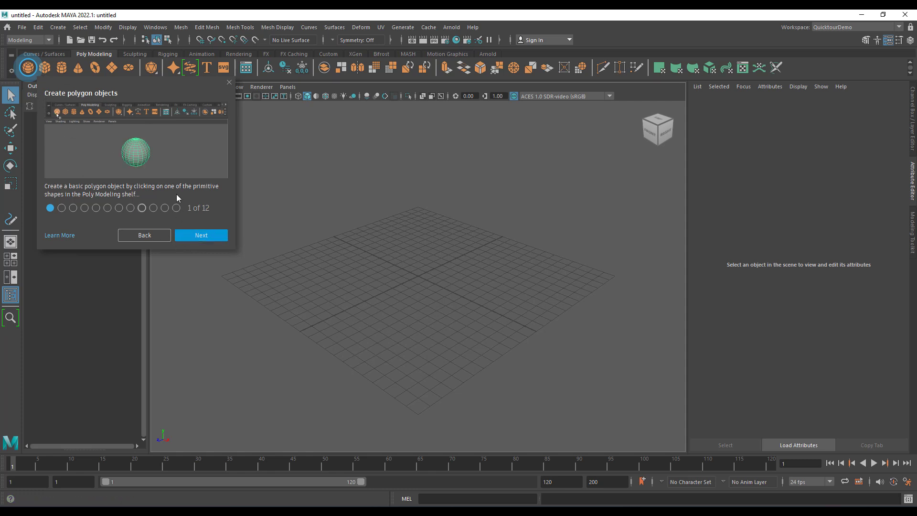
# Step: Go through the Quick Tour up to its Navigate the view page and close the tour
pyautogui.click(204, 236)
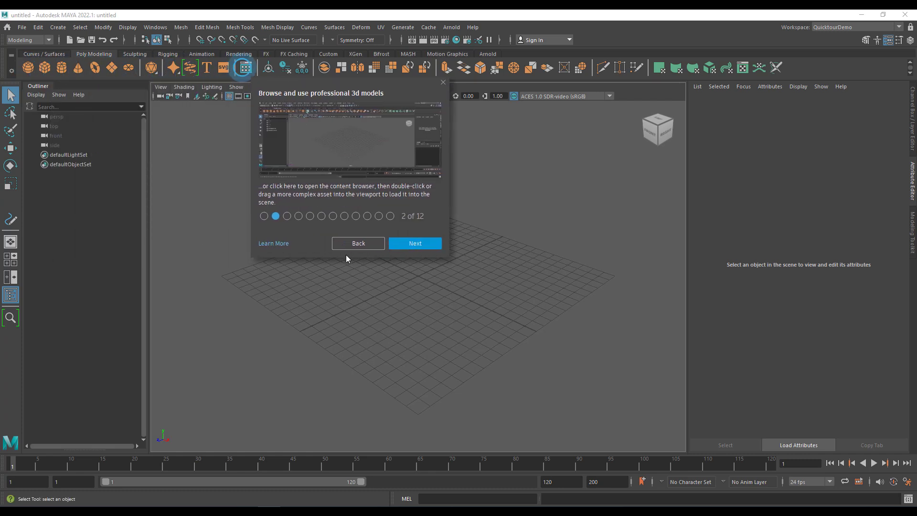
pyautogui.click(413, 242)
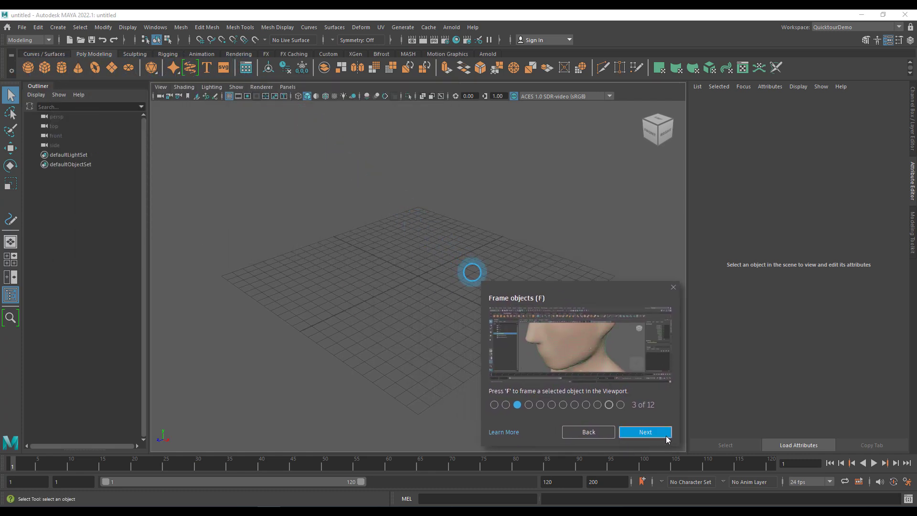
pyautogui.click(666, 436)
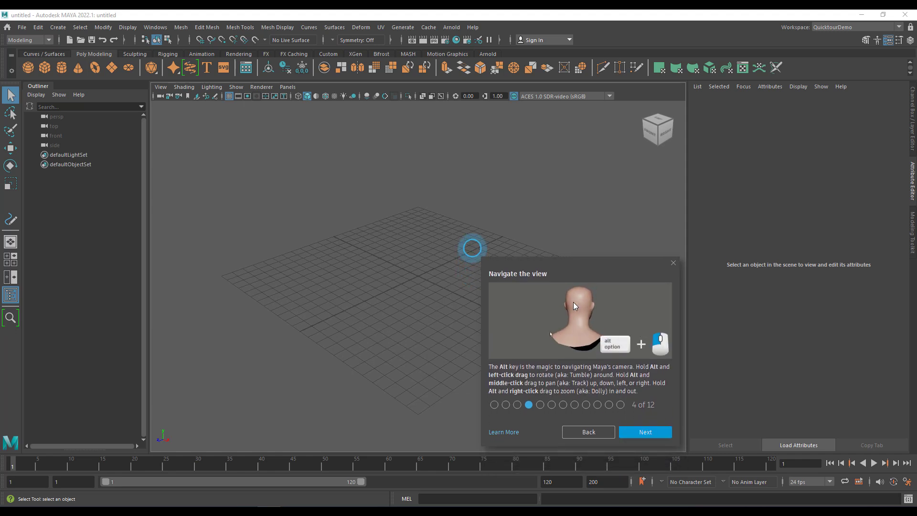
pyautogui.click(673, 263)
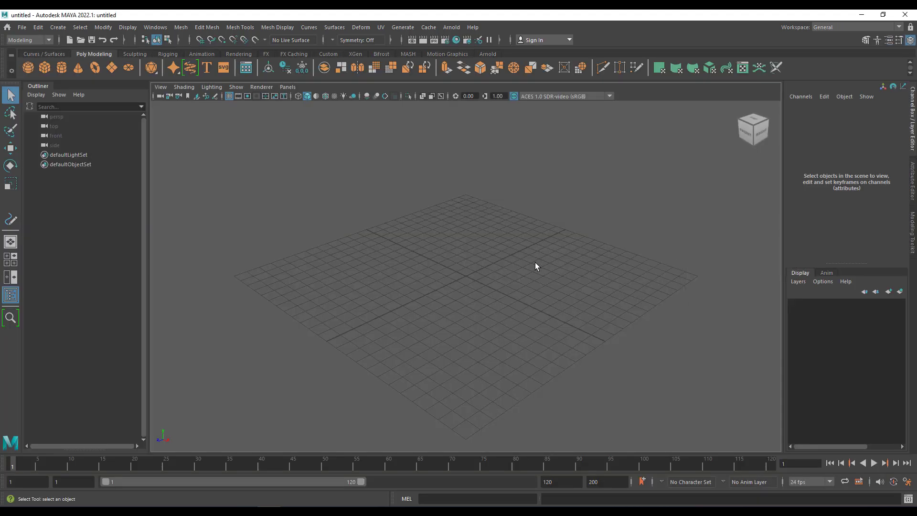
# Step: Start the Basic Skills interactive tutorial, tumble the camera around the robot, and advance through its camera navigation pages
pyautogui.click(472, 28)
pyautogui.click(623, 84)
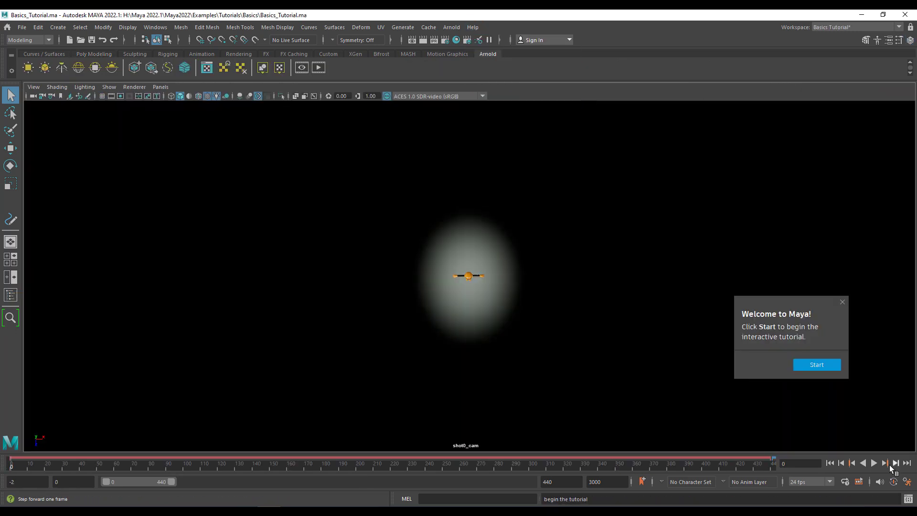
pyautogui.click(816, 364)
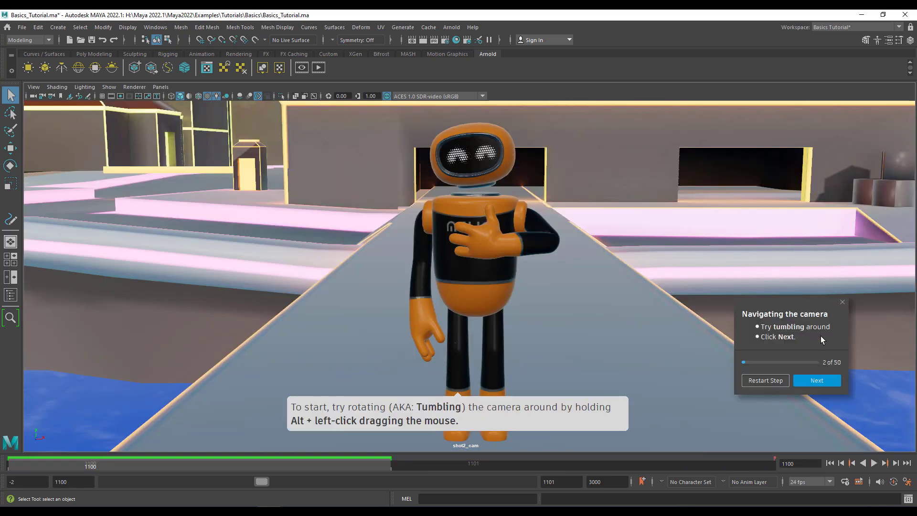
pyautogui.keyDown('alt'); pyautogui.moveTo(820, 336); pyautogui.dragTo(476, 344); pyautogui.keyUp('alt')
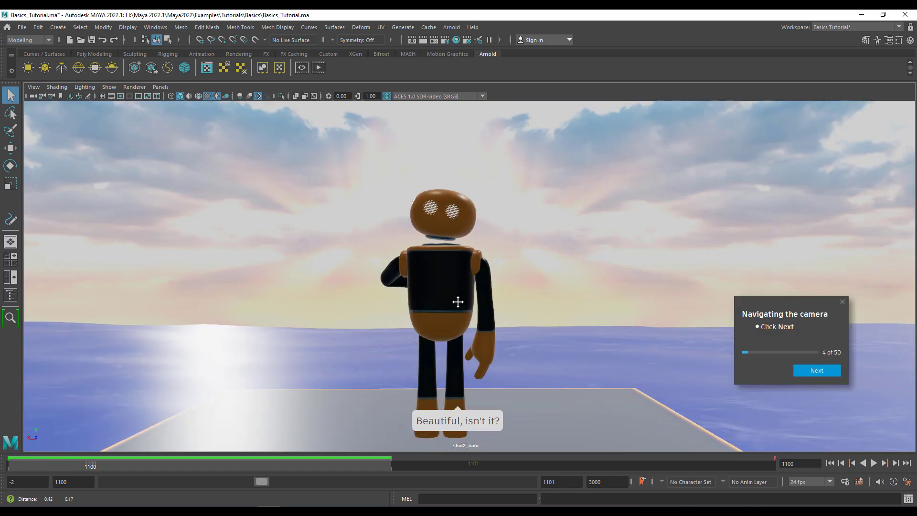
pyautogui.click(805, 373)
pyautogui.click(805, 377)
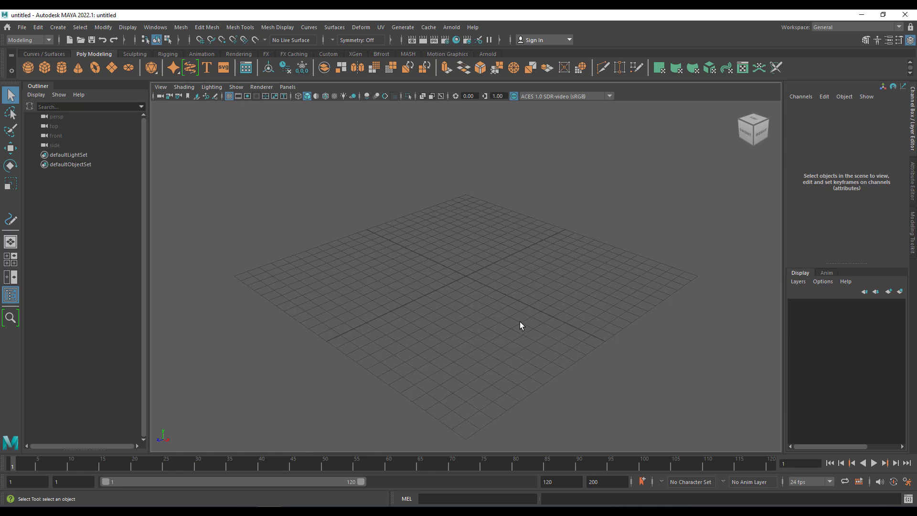
# Step: Rotate the perspective view of the empty grid to try out the ViewCube
pyautogui.click(759, 131)
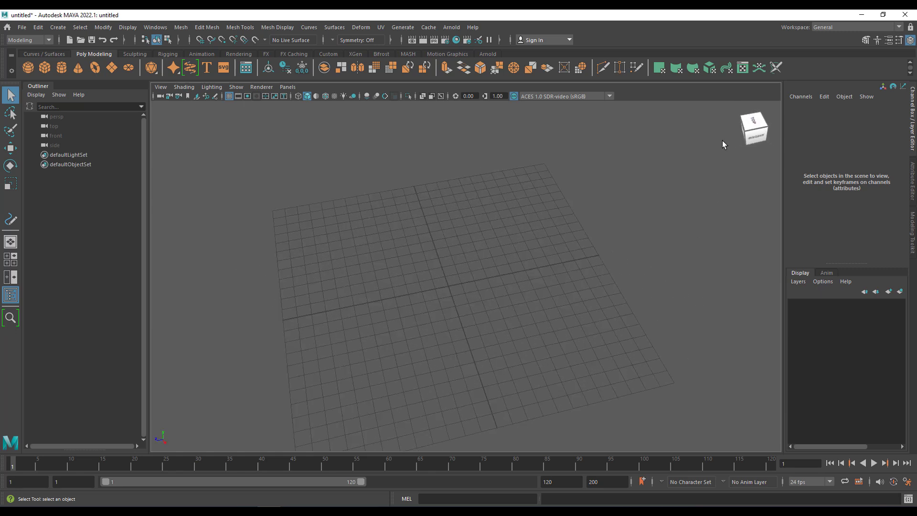
pyautogui.keyDown('alt'); pyautogui.moveTo(680, 113); pyautogui.dragTo(513, 246); pyautogui.keyUp('alt')
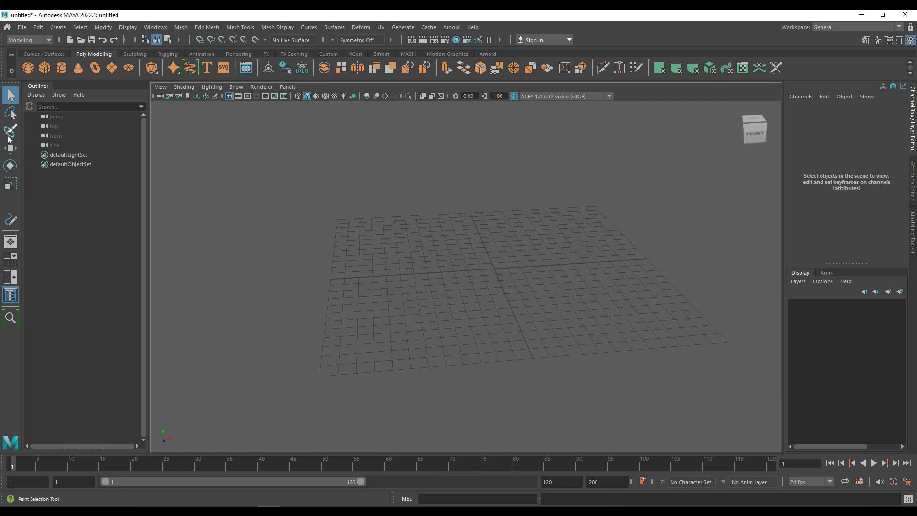
# Step: Open and dismiss the tool and command search, and look up "shelf" in the separate action search window
pyautogui.click(11, 317)
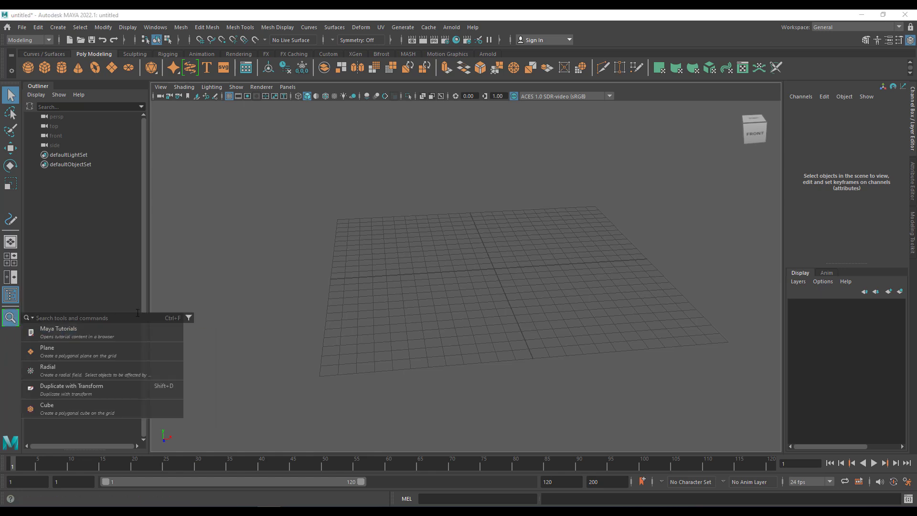
pyautogui.click(320, 214)
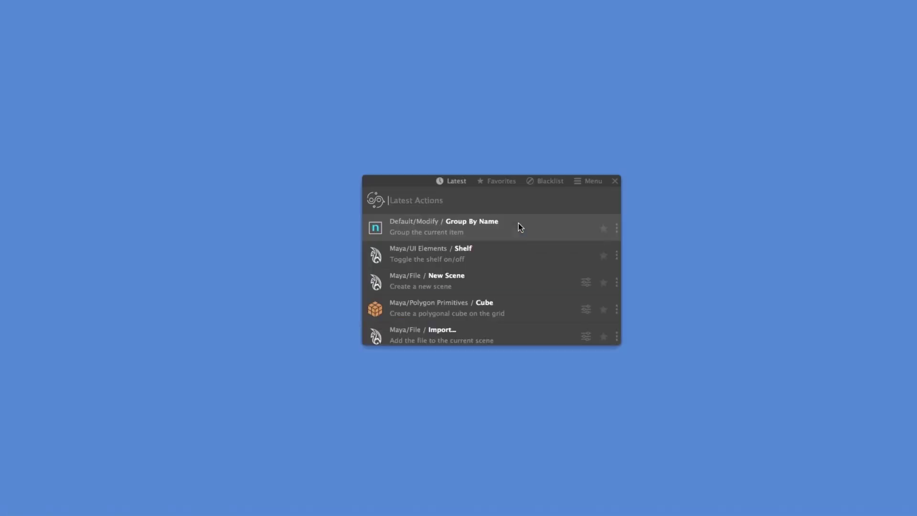
pyautogui.write('shelf')
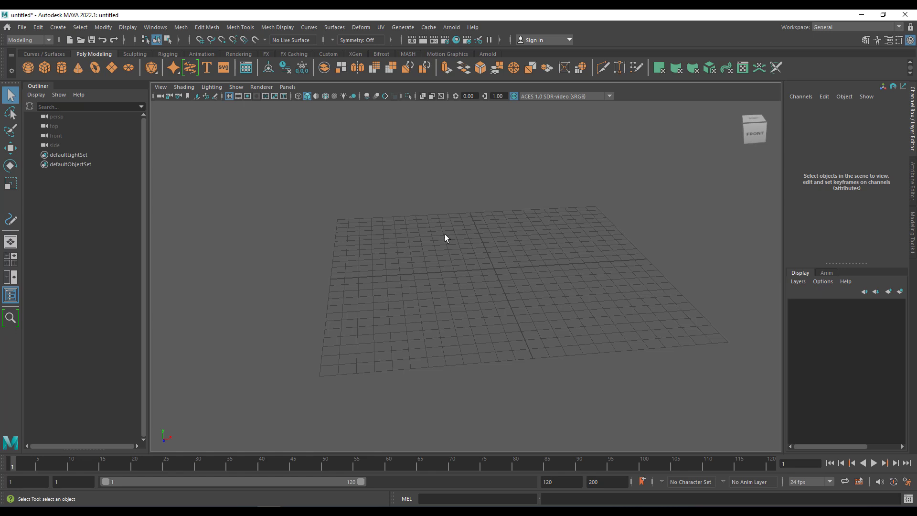
# Step: Find "cube" with the command search and create a polygonal cube on the grid
pyautogui.scroll(4, 445, 234)
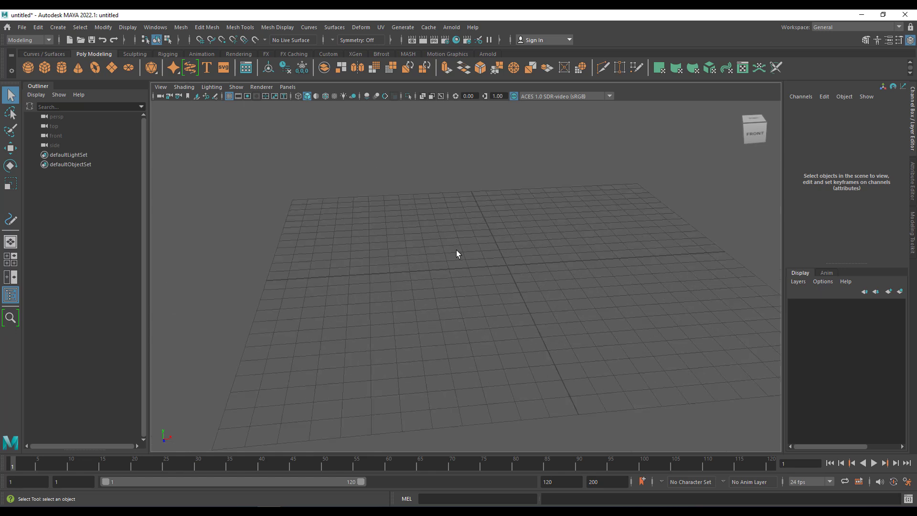
pyautogui.moveTo(505, 277)
pyautogui.keyDown('alt'); pyautogui.mouseDown()
pyautogui.moveTo(397, 317)
pyautogui.moveTo(494, 263)
pyautogui.mouseUp(); pyautogui.keyUp('alt')
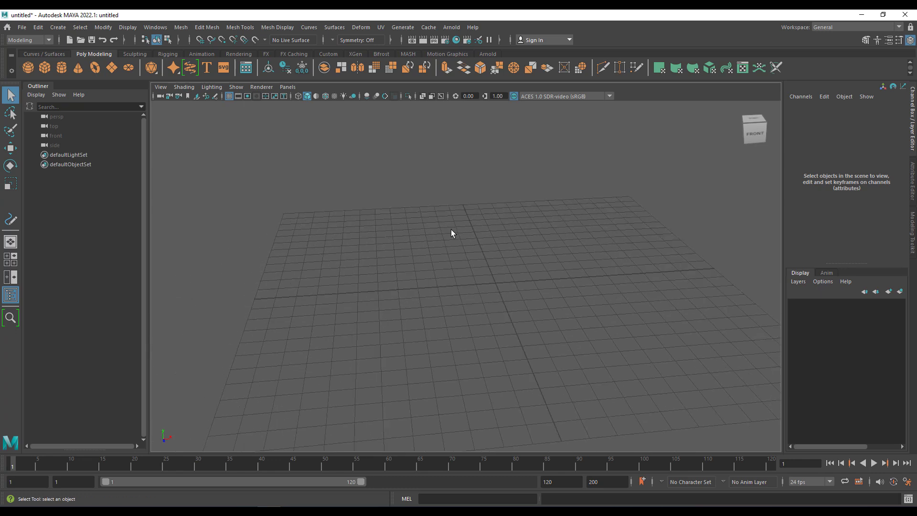
pyautogui.hotkey('ctrl', 'f')
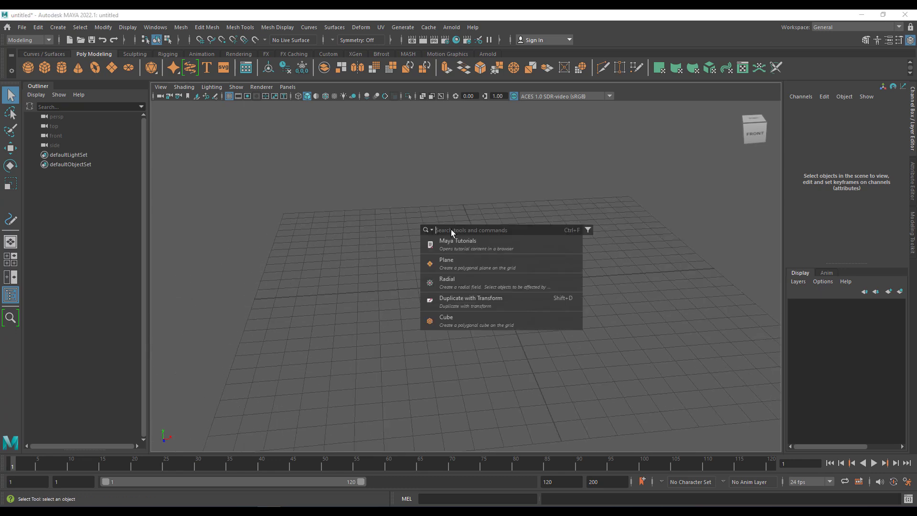
pyautogui.write('c')
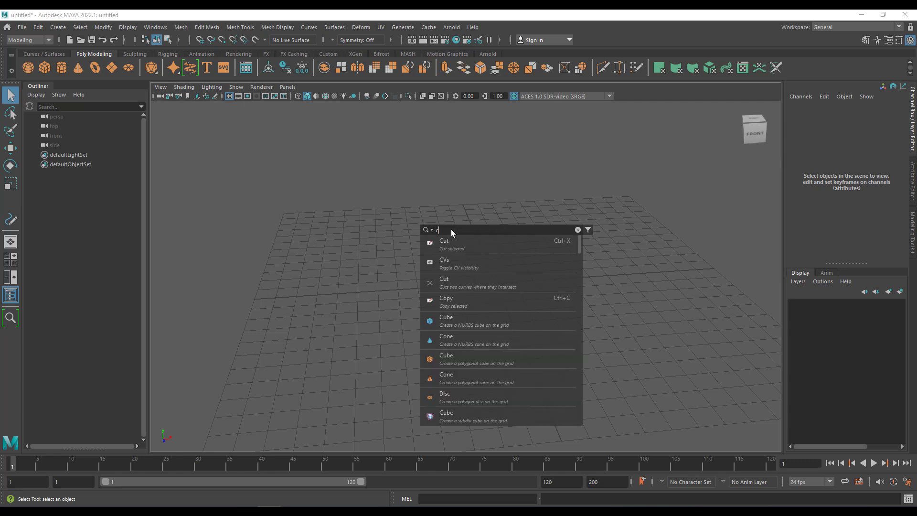
pyautogui.write('ube')
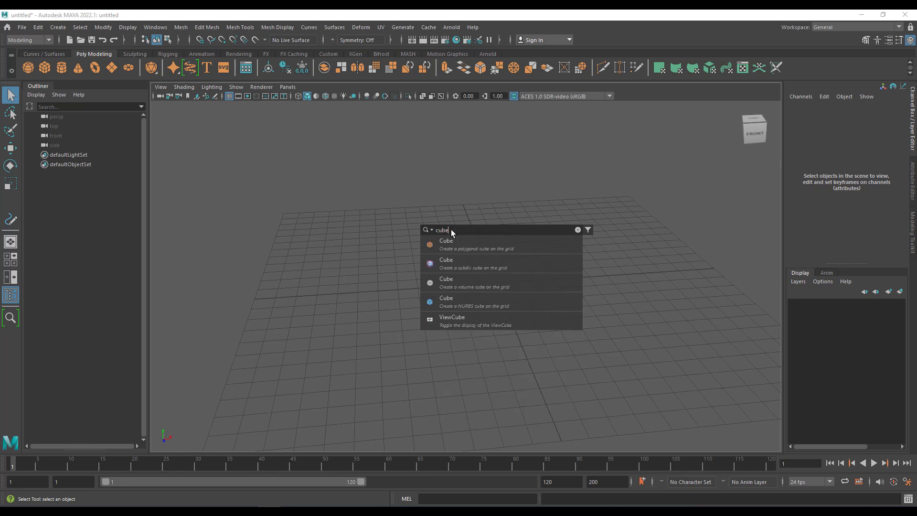
pyautogui.press('Return')
pyautogui.scroll(3, 482, 258)
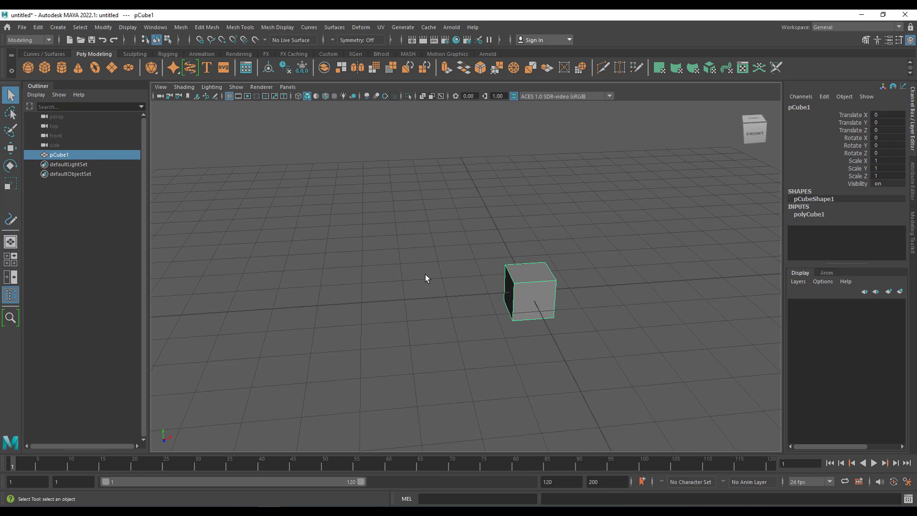
# Step: Duplicate the cube through the command search for "dup" and move the copy about 1.6 cm along X
pyautogui.hotkey('ctrl', 'f')
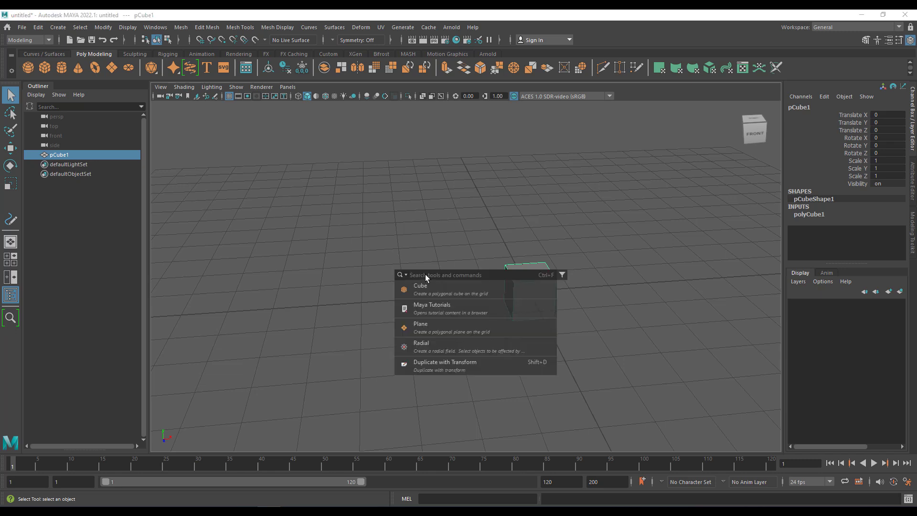
pyautogui.write('dup')
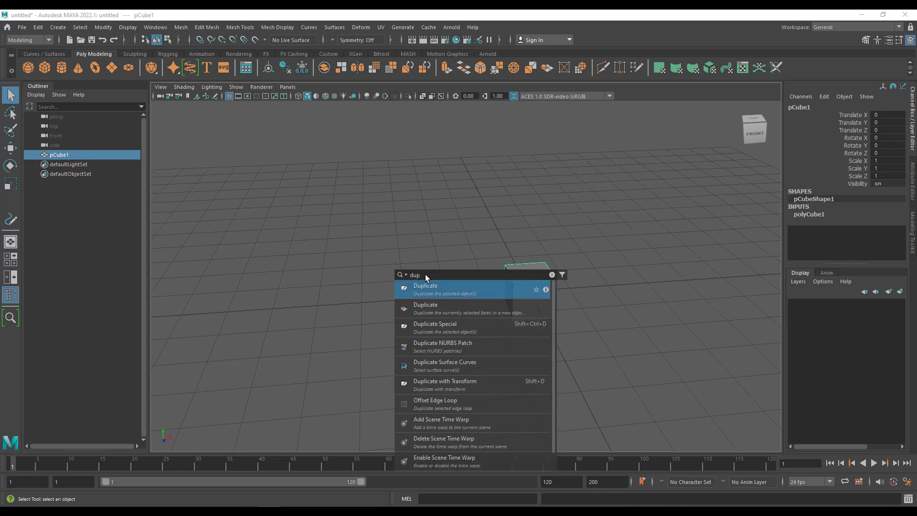
pyautogui.press('Return')
pyautogui.click(11, 148)
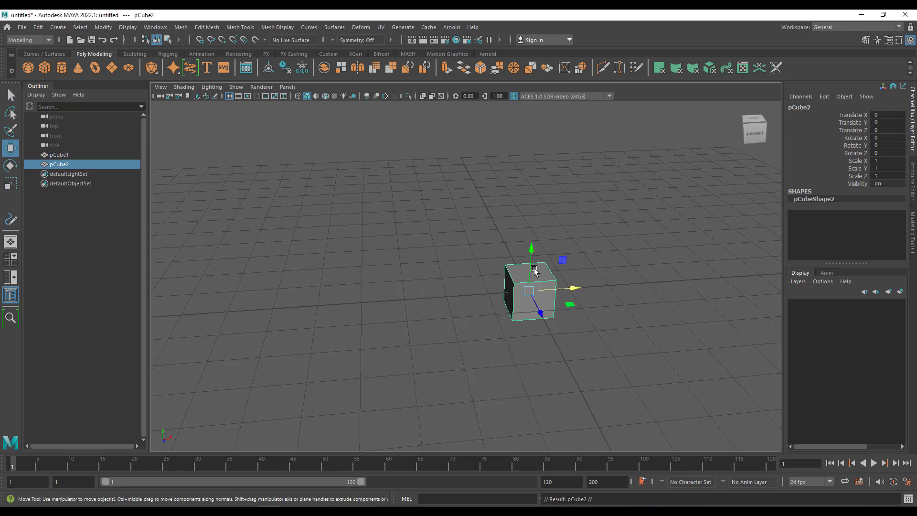
pyautogui.moveTo(566, 289); pyautogui.dragTo(635, 297)
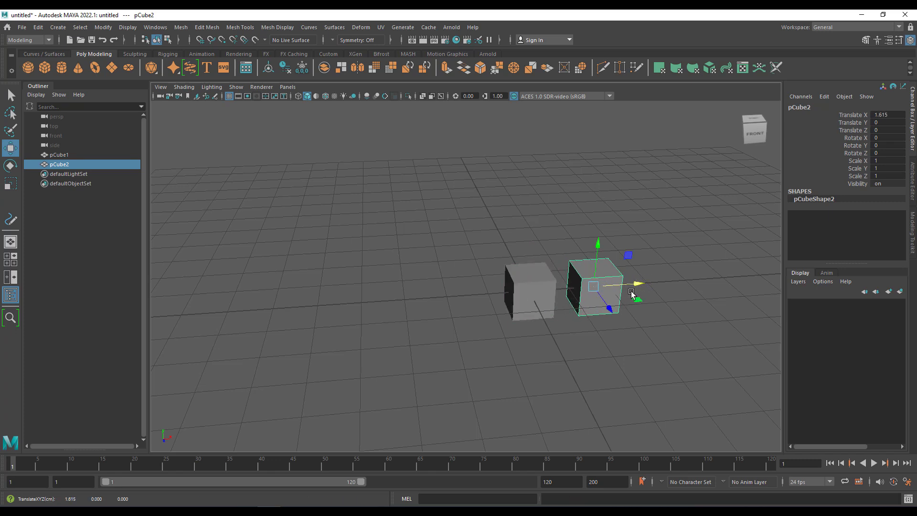
# Step: Switch from the Channel Box to the Attribute Editor, deselect the cube, and open and dismiss the command search
pyautogui.hotkey('ctrl', 'a')
pyautogui.click(514, 297)
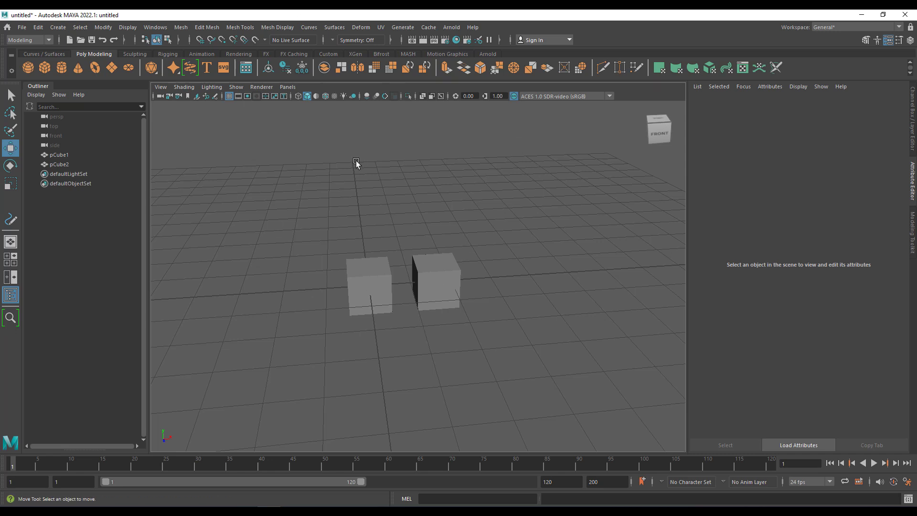
pyautogui.hotkey('ctrl', 'f')
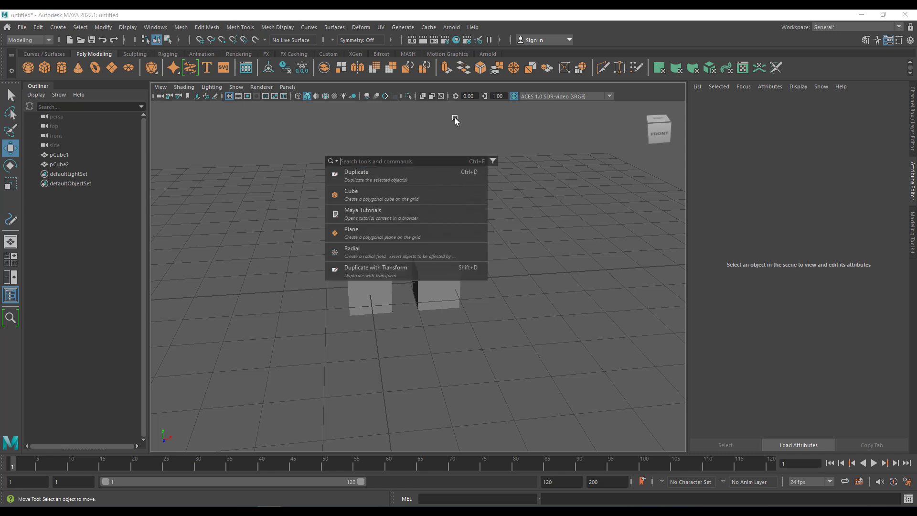
pyautogui.click(555, 273)
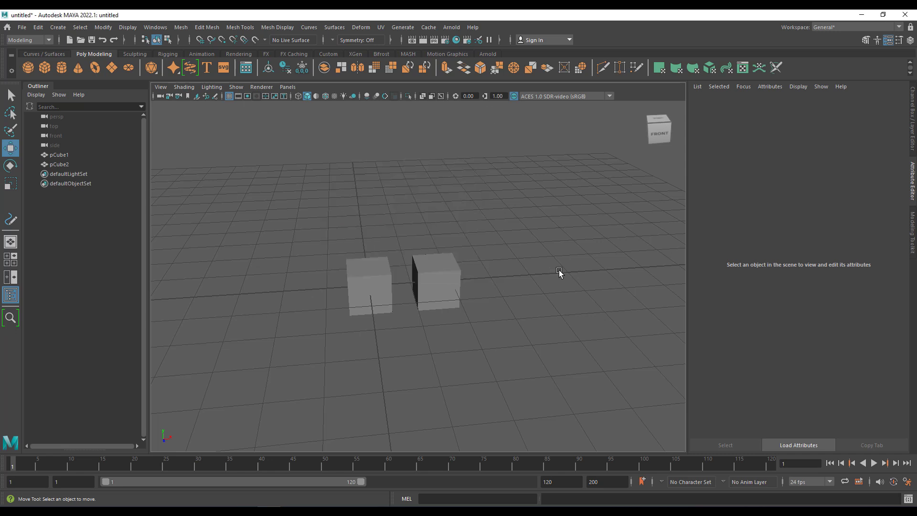
# Step: Delete both cubes and draw a freehand S-shaped curve across the grid with the Pencil Curve tool
pyautogui.moveTo(327, 216); pyautogui.dragTo(586, 390)
pyautogui.press('Delete')
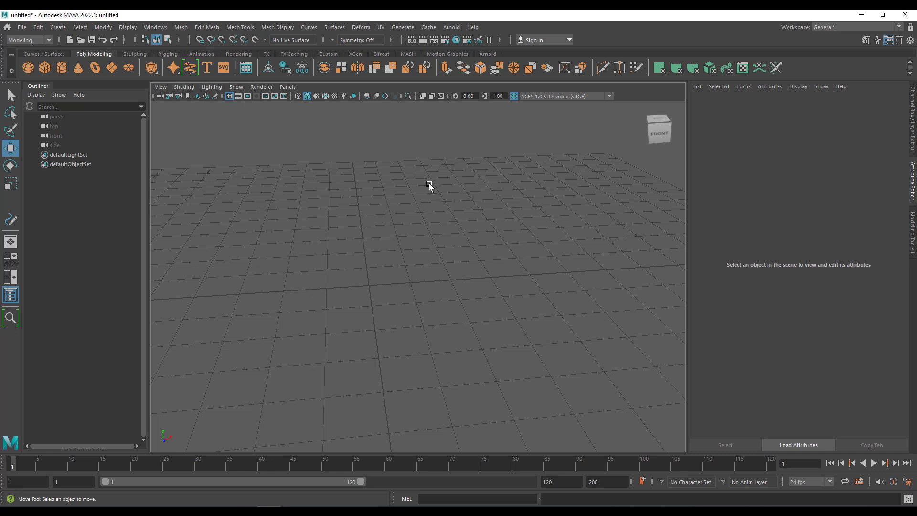
pyautogui.click(8, 219)
pyautogui.moveTo(570, 211)
pyautogui.mouseDown()
pyautogui.moveTo(549, 221)
pyautogui.moveTo(480, 307)
pyautogui.moveTo(225, 316)
pyautogui.mouseUp()
pyautogui.click(11, 94)
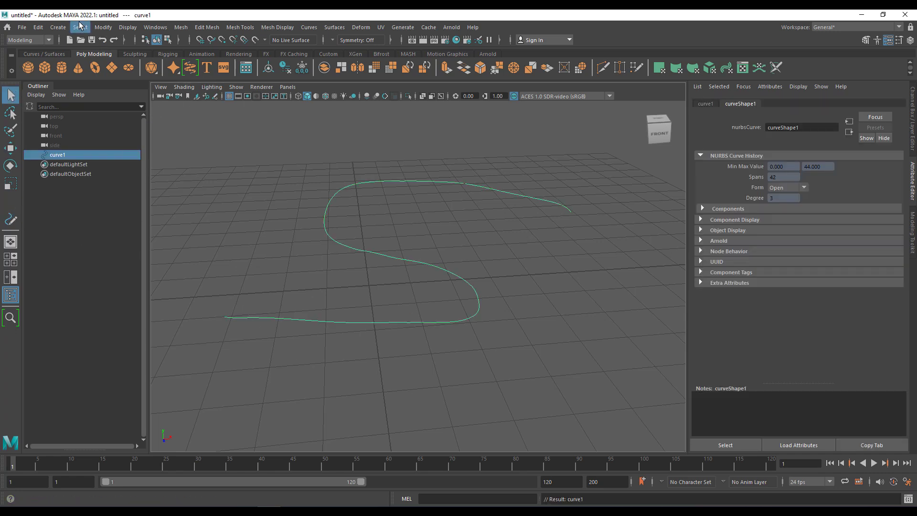
# Step: Create a sweep mesh from the selected S-shaped curve
pyautogui.click(58, 27)
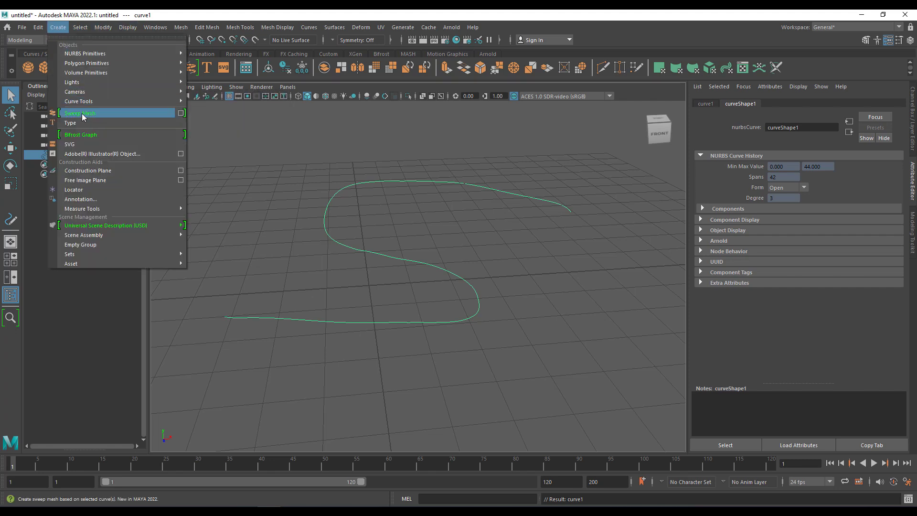
pyautogui.click(378, 168)
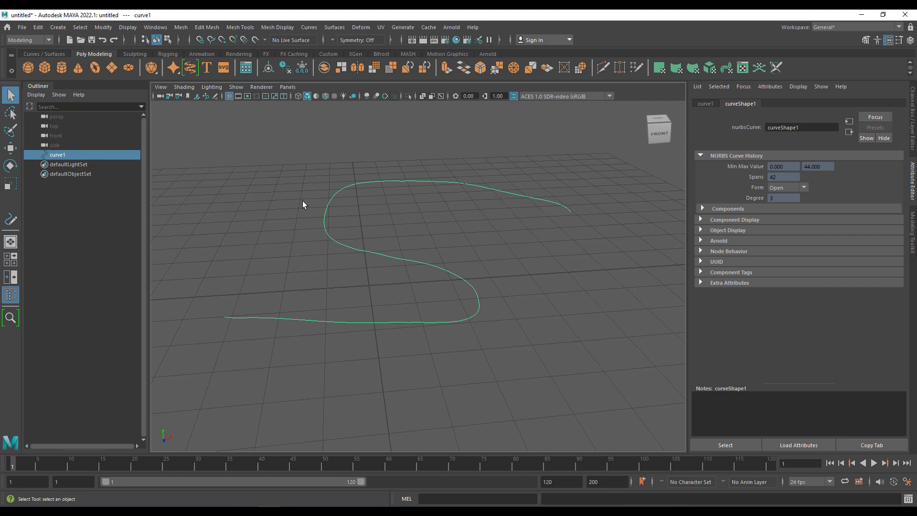
pyautogui.click(189, 68)
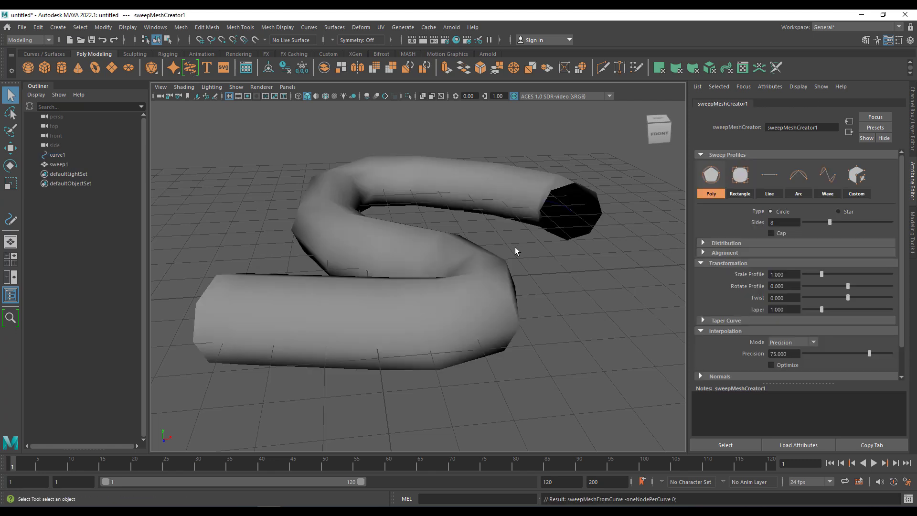
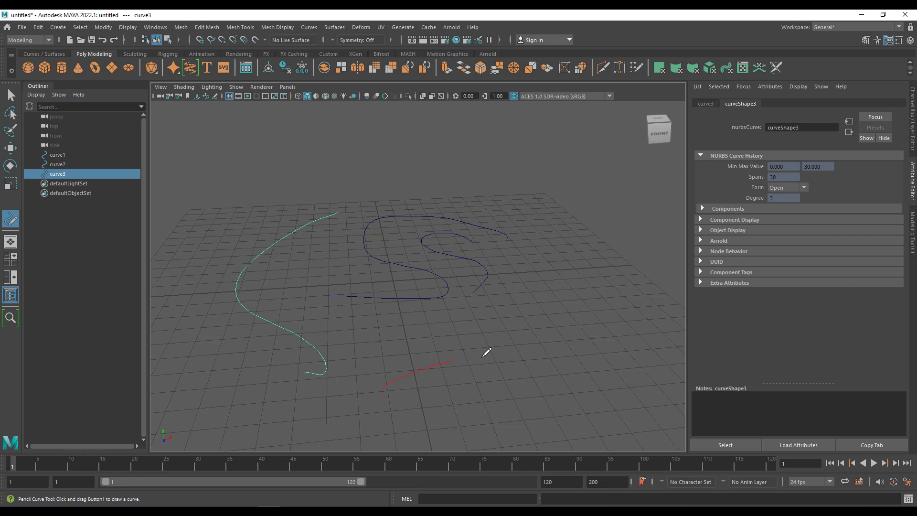
# Step: Draw two more freehand pencil curves, one sweeping along the front of the grid and one at its far side, and select all five curves
pyautogui.moveTo(588, 257); pyautogui.dragTo(382, 389)
pyautogui.moveTo(532, 314)
pyautogui.mouseDown()
pyautogui.moveTo(544, 190)
pyautogui.moveTo(515, 196)
pyautogui.mouseUp()
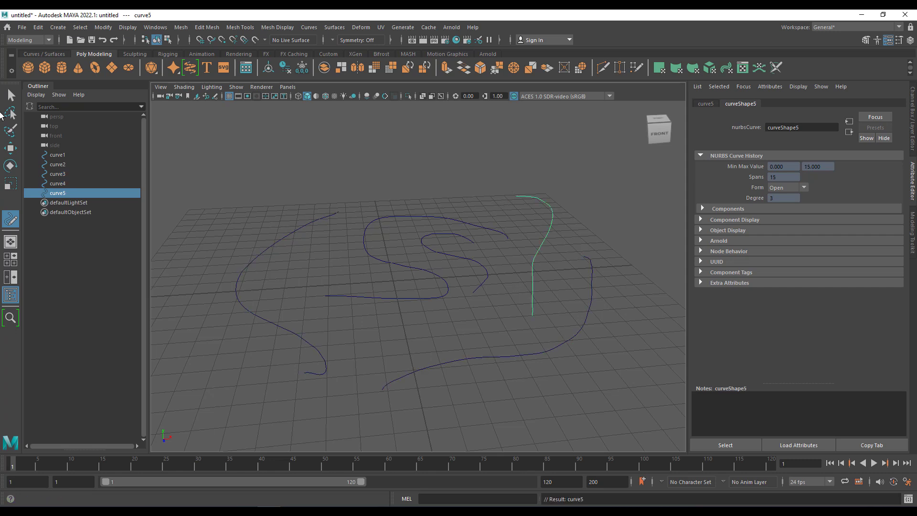
pyautogui.press('q')
pyautogui.moveTo(186, 140); pyautogui.dragTo(754, 464)
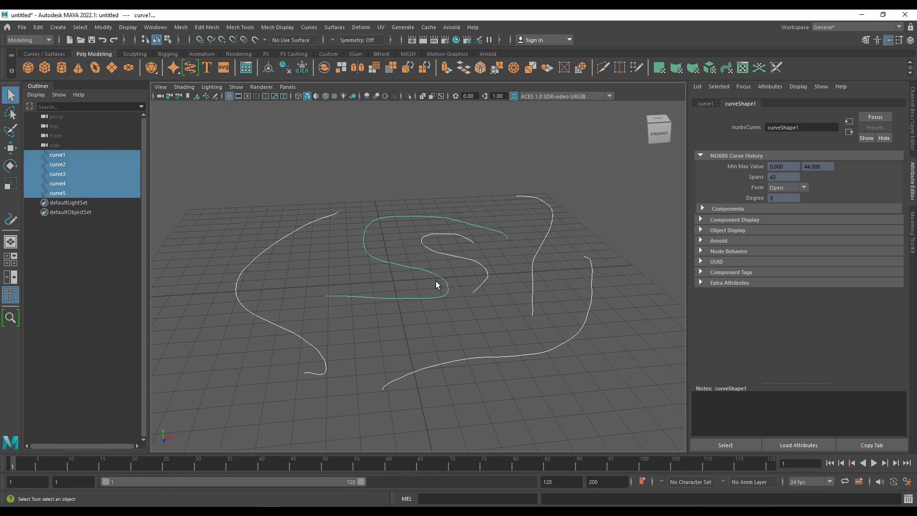
pyautogui.moveTo(228, 153); pyautogui.dragTo(617, 401)
pyautogui.keyDown('alt'); pyautogui.moveTo(587, 373); pyautogui.dragTo(552, 348, button='middle'); pyautogui.keyUp('alt')
# Step: Rebuild all five selected curves and smooth them
pyautogui.click(307, 28)
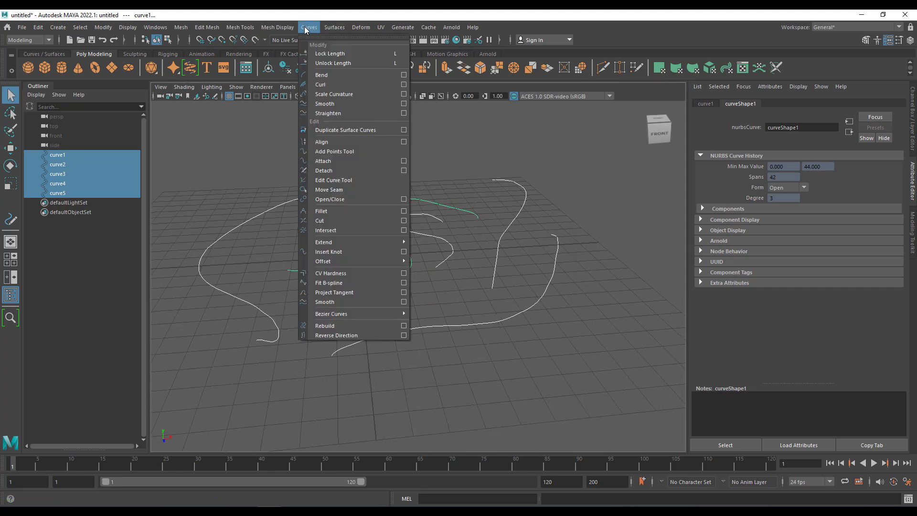
pyautogui.click(329, 325)
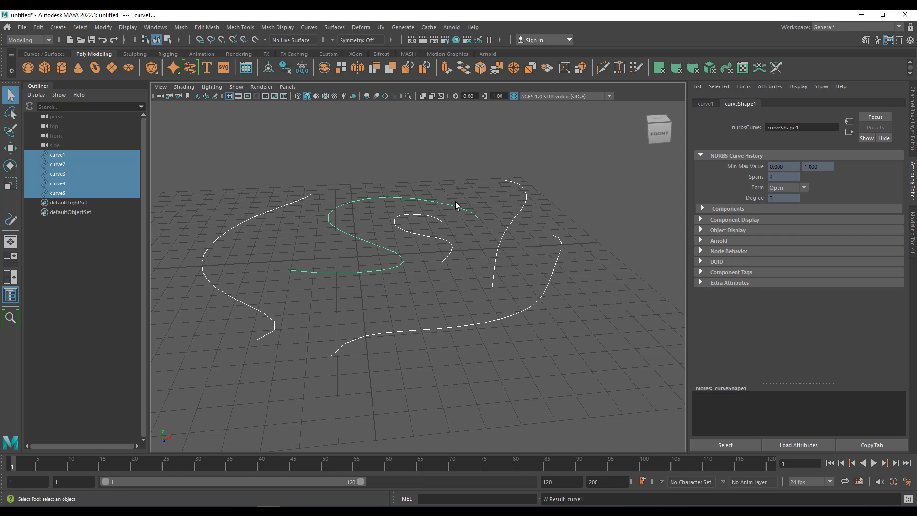
pyautogui.click(308, 27)
pyautogui.click(354, 306)
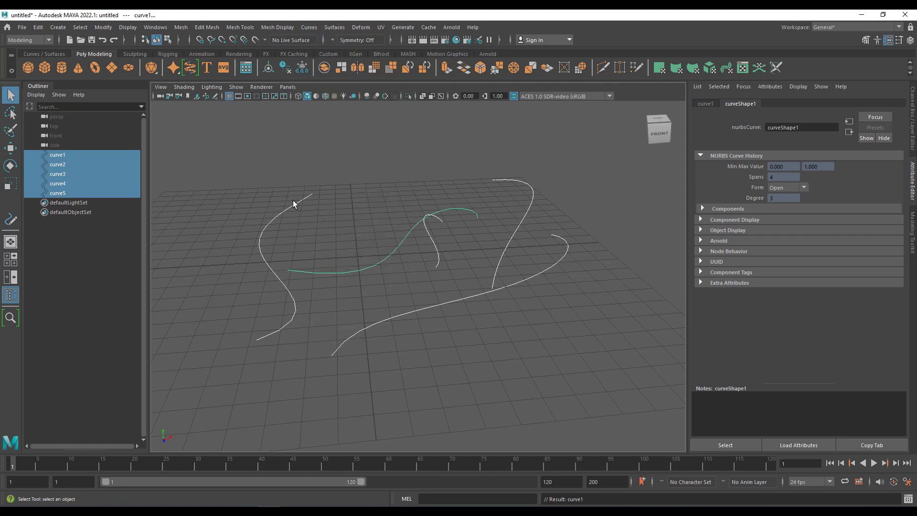
# Step: Sweep a mesh along all five curves with a Poly profile of 6 sides and the Star type
pyautogui.click(190, 67)
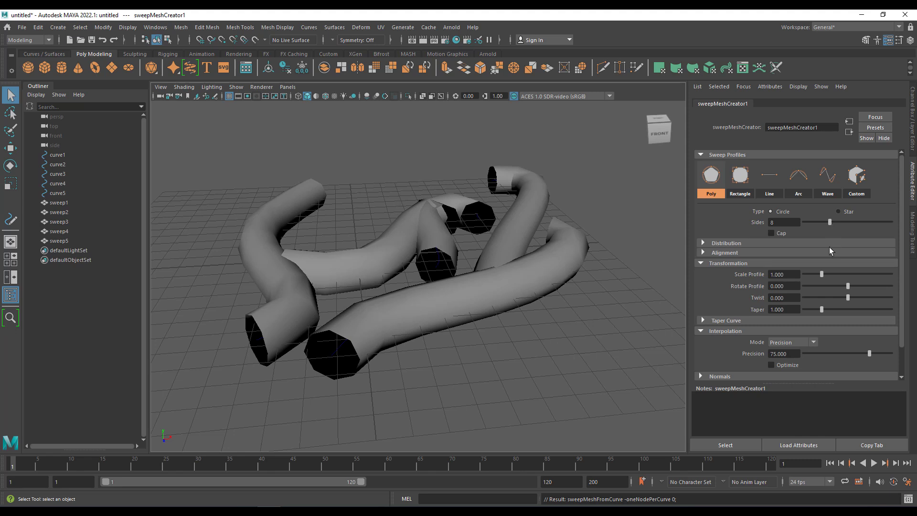
pyautogui.moveTo(831, 222)
pyautogui.mouseDown()
pyautogui.moveTo(852, 223)
pyautogui.moveTo(817, 222)
pyautogui.mouseUp()
pyautogui.click(844, 210)
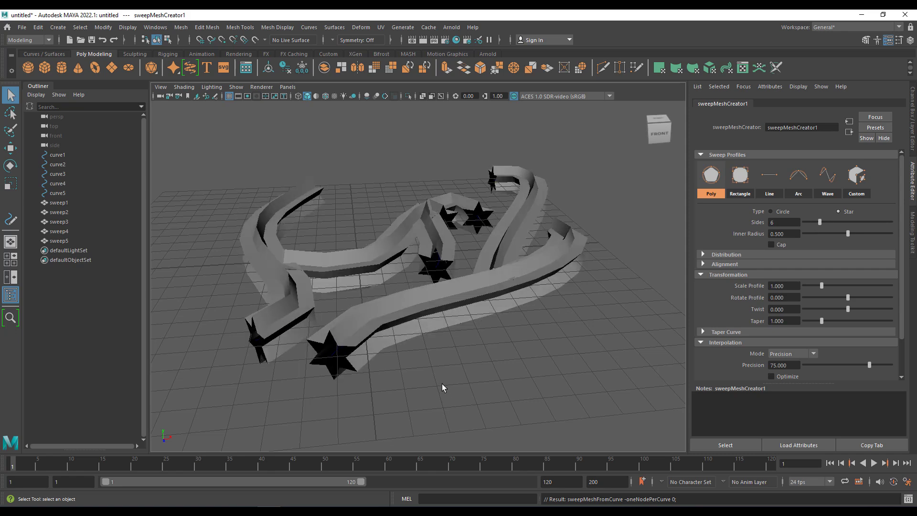
# Step: Undo the star profile changes and the sweep meshes so that only the five smoothed curves remain
pyautogui.hotkey('ctrl', 'z')
pyautogui.hotkey('ctrl', 'z')
pyautogui.hotkey('ctrl', 'z')
pyautogui.hotkey('ctrl', 'z')
pyautogui.hotkey('ctrl', 'z')
pyautogui.hotkey('ctrl', 'z')
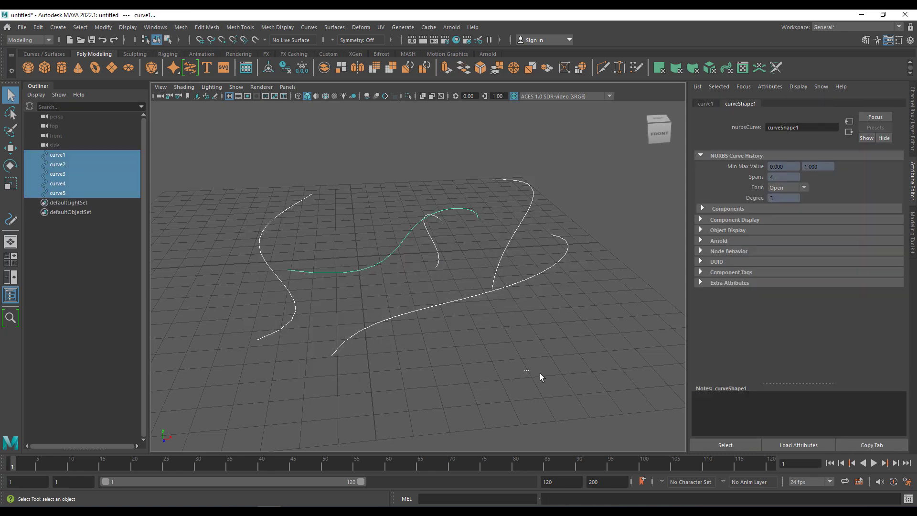
# Step: Reselect the five curves and create sweep meshes with the Sweep Mesh option "One node for each curve"
pyautogui.click(540, 374)
pyautogui.moveTo(247, 190); pyautogui.dragTo(672, 405)
pyautogui.click(58, 27)
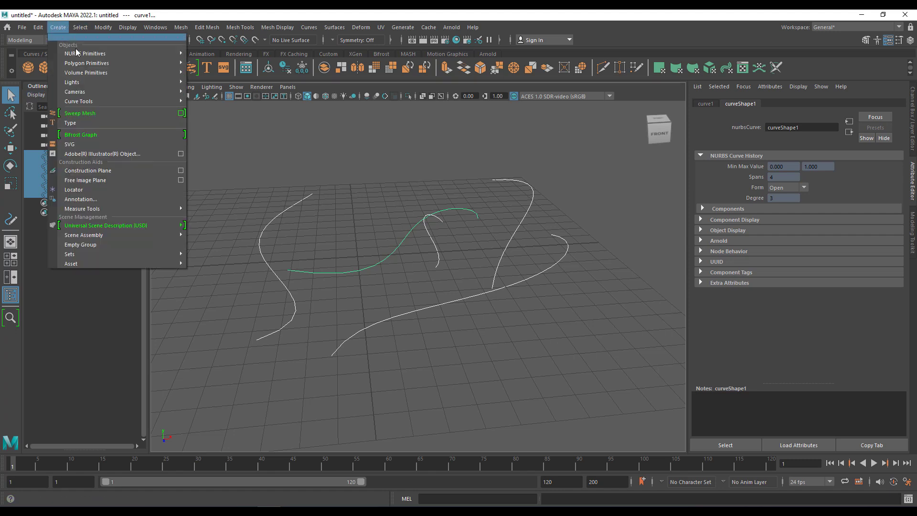
pyautogui.click(181, 114)
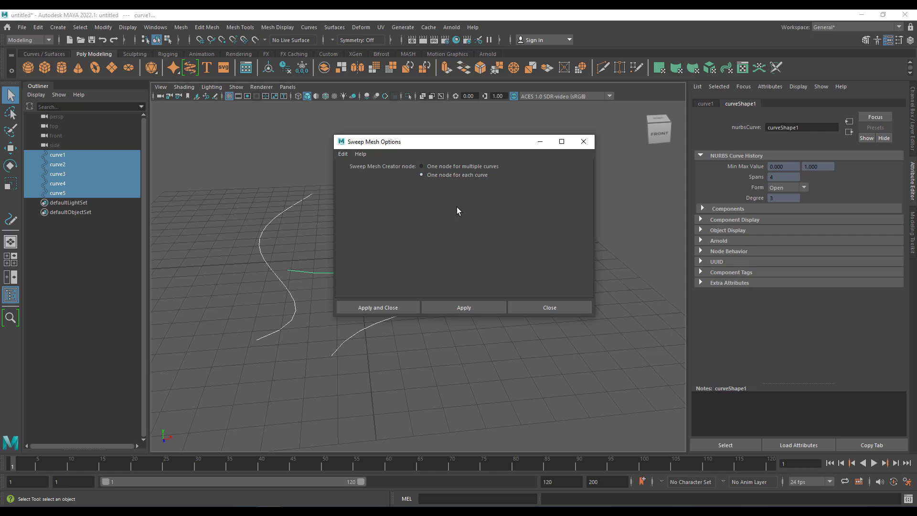
pyautogui.moveTo(377, 143); pyautogui.dragTo(489, 149)
pyautogui.click(566, 310)
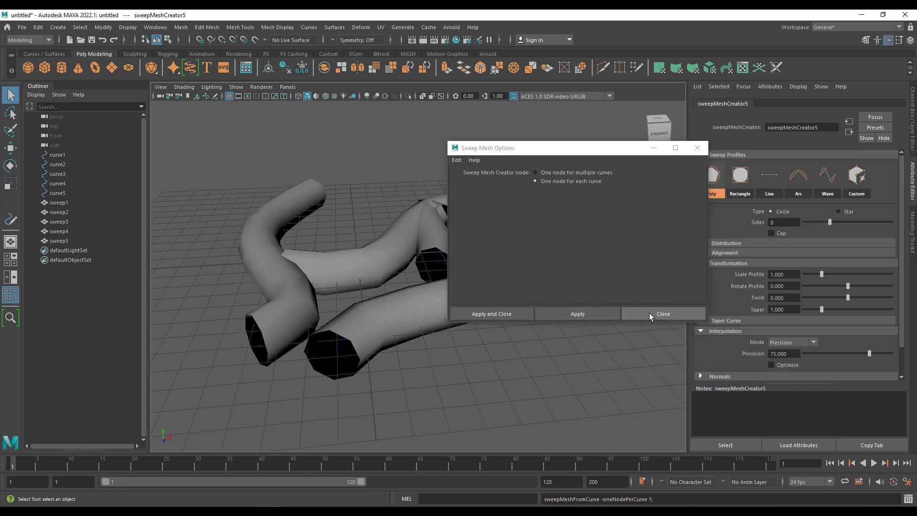
pyautogui.click(650, 313)
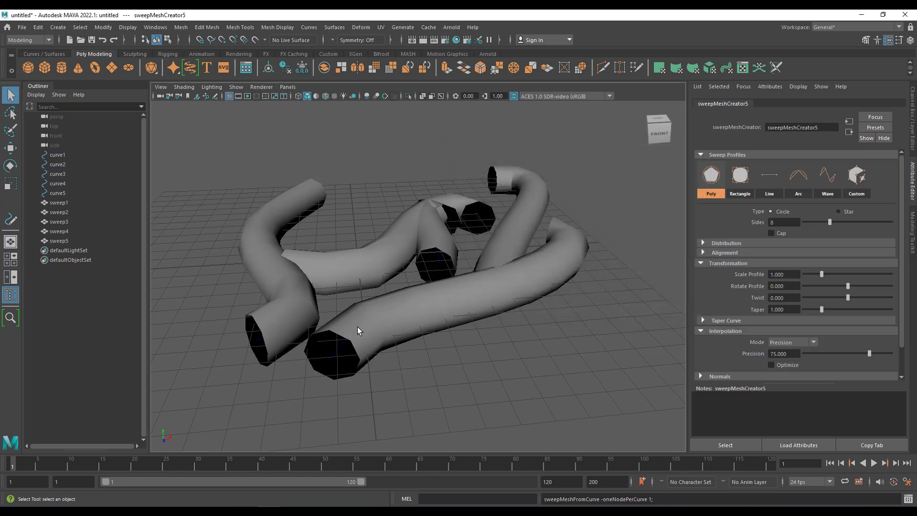
# Step: Set the active sweep's profile type to Star and give the long front sweep, sweep3, a Rectangle profile
pyautogui.click(838, 211)
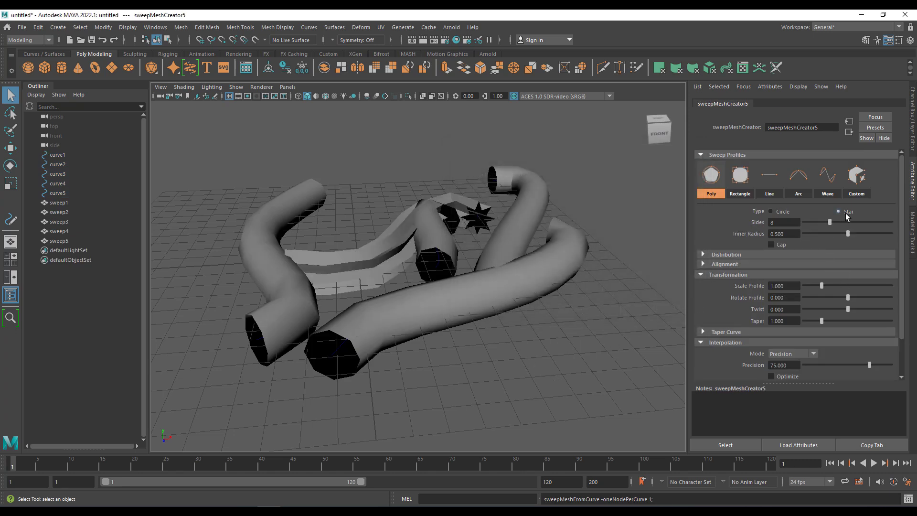
pyautogui.click(53, 185)
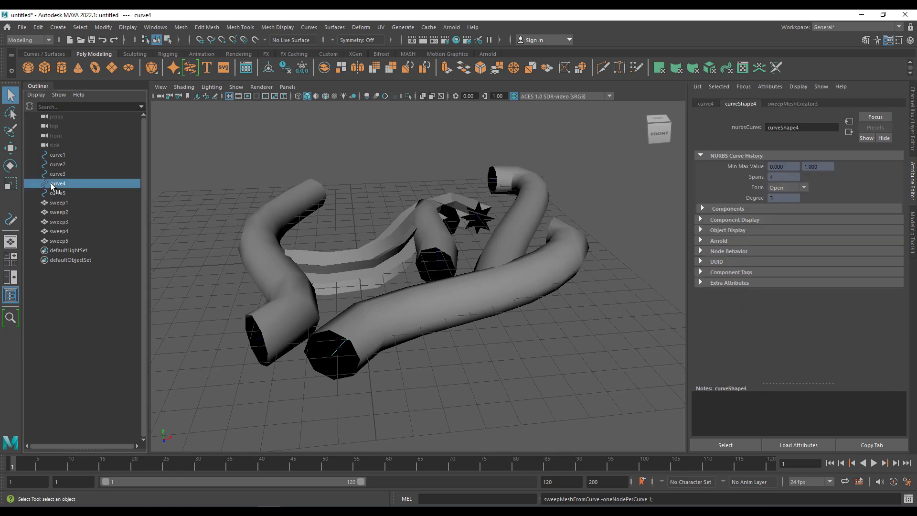
pyautogui.click(444, 327)
pyautogui.click(788, 104)
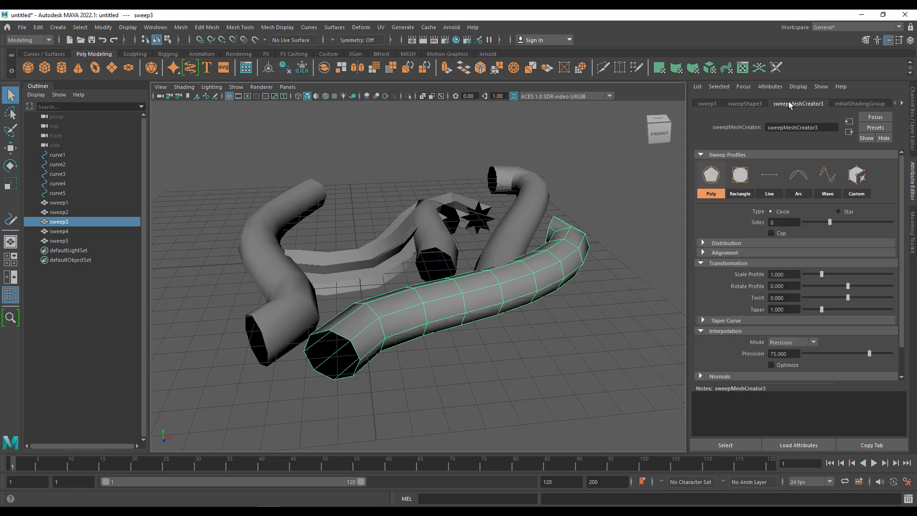
pyautogui.click(752, 191)
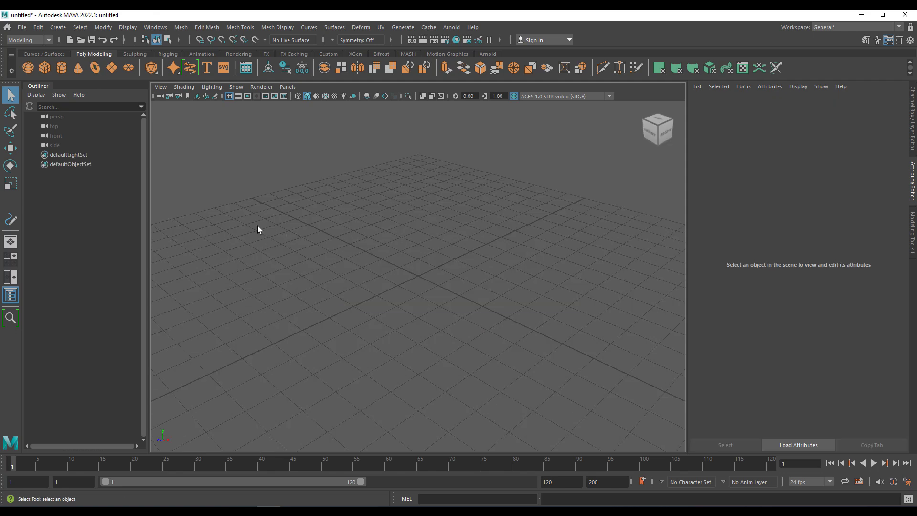
# Step: Open the Content Browser and browse the example categories to the Rigs folder under Animation
pyautogui.click(246, 67)
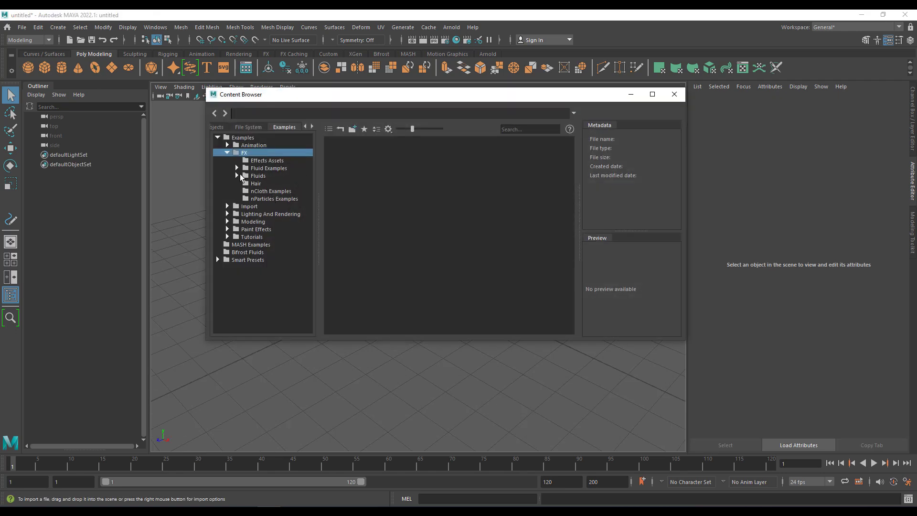
pyautogui.click(227, 153)
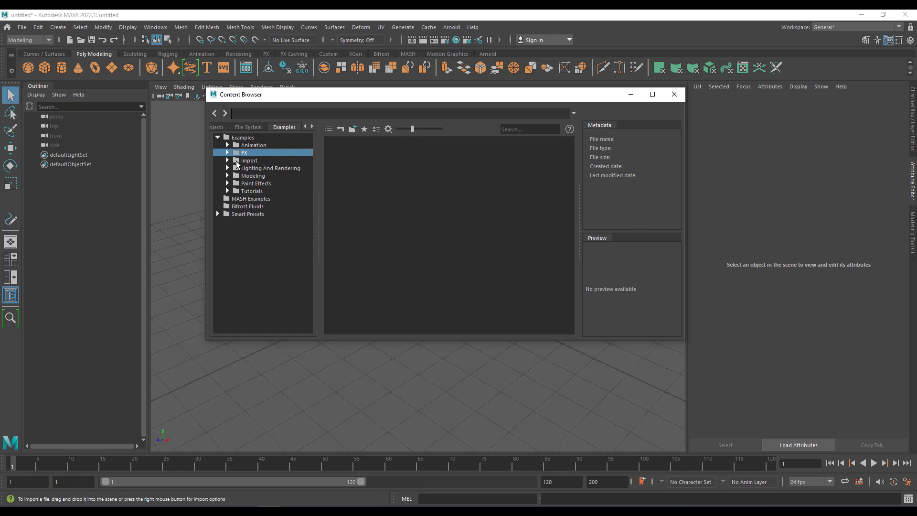
pyautogui.doubleClick(250, 145)
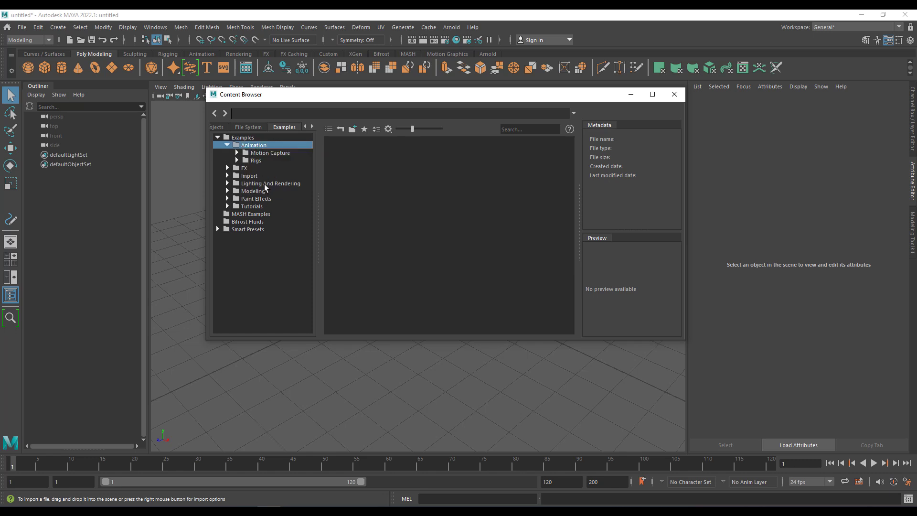
pyautogui.doubleClick(256, 167)
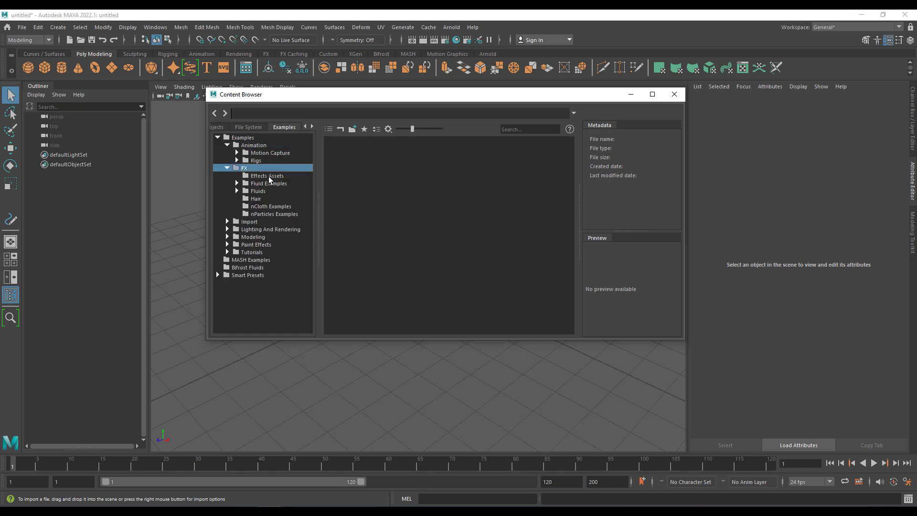
pyautogui.click(227, 168)
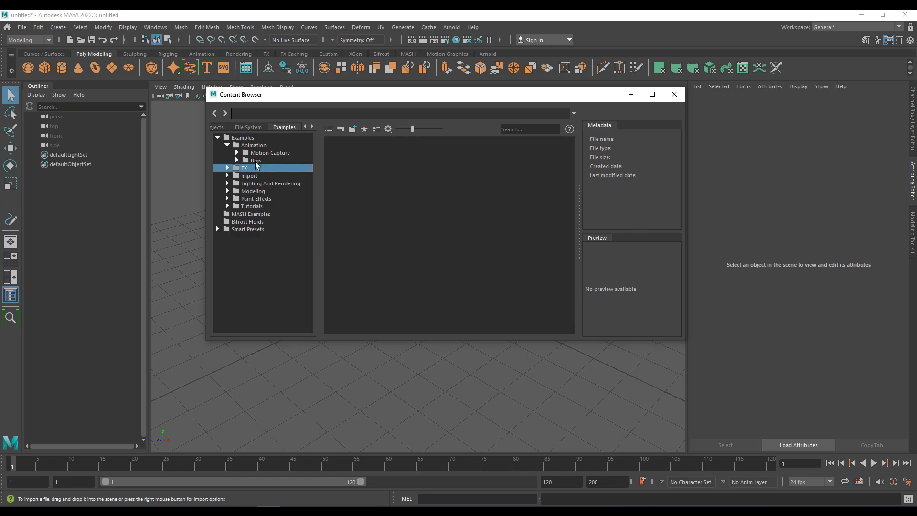
pyautogui.doubleClick(255, 161)
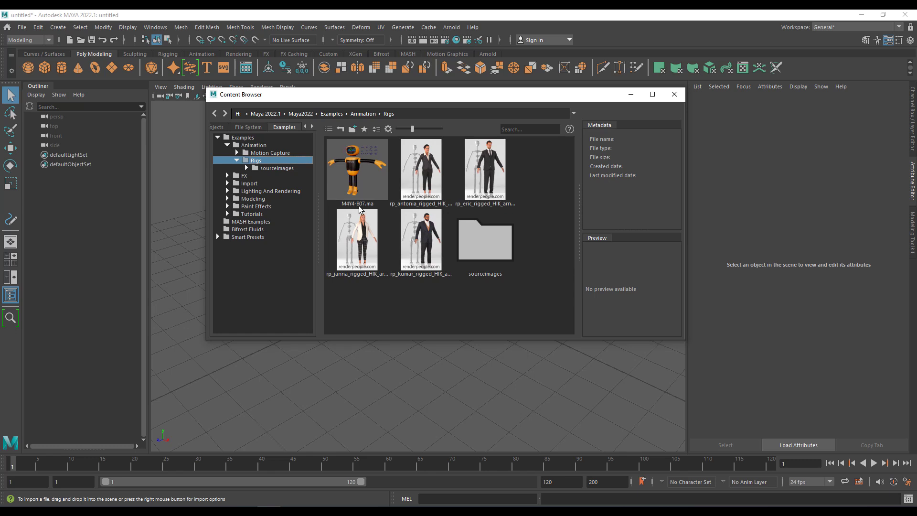
# Step: Import the M4Y4-B07.ma robot rig into the scene, close the Content Browser and bring the character into view
pyautogui.click(362, 182)
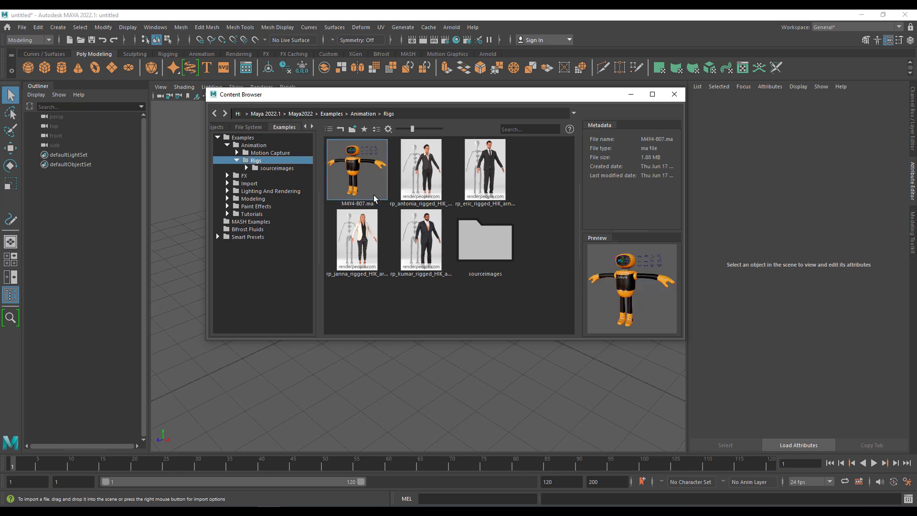
pyautogui.moveTo(359, 170); pyautogui.dragTo(421, 389)
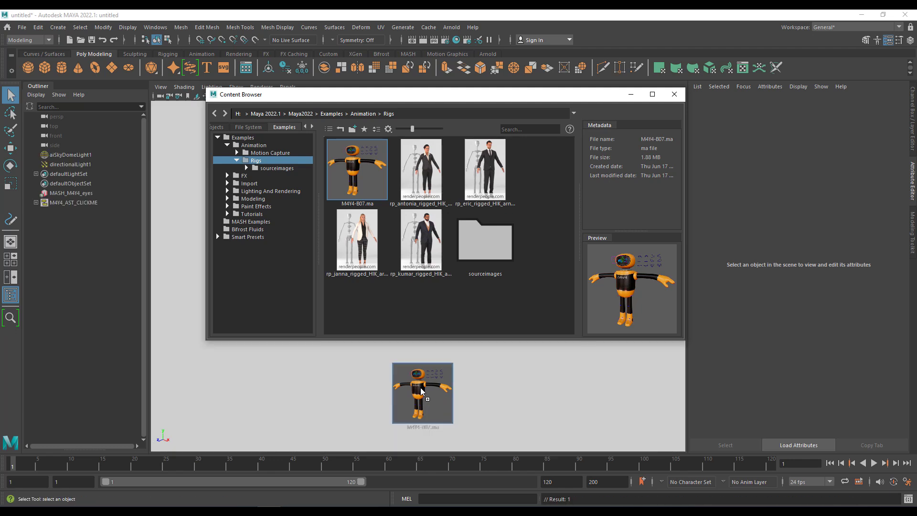
pyautogui.click(673, 94)
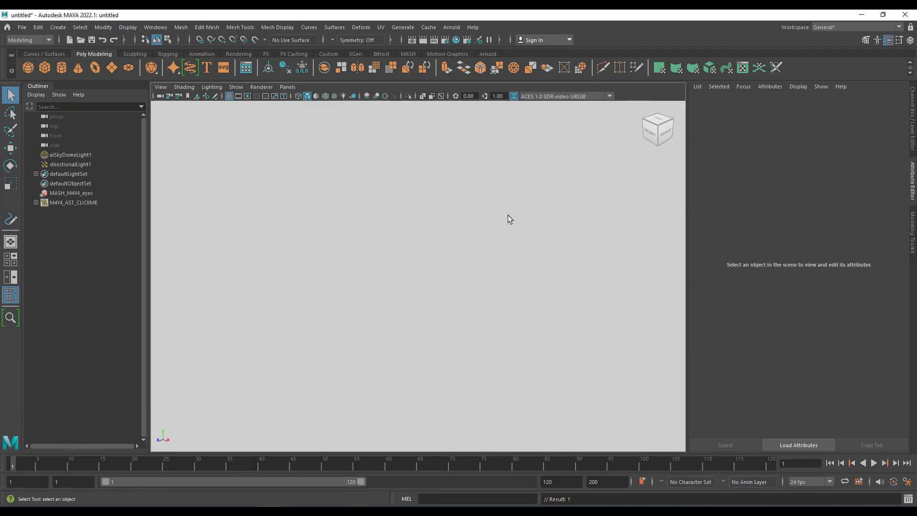
pyautogui.scroll(-8, 485, 257)
pyautogui.scroll(3, 485, 257)
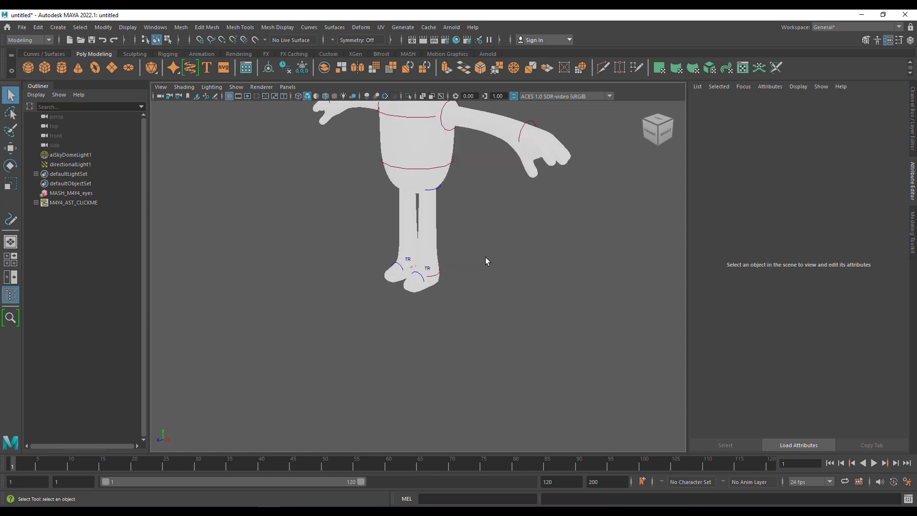
# Step: Frame the whole robot from the front and turn on textured shading and scene lighting in the viewport
pyautogui.keyDown('alt'); pyautogui.moveTo(483, 259); pyautogui.dragTo(497, 313); pyautogui.keyUp('alt')
pyautogui.scroll(3, 477, 311)
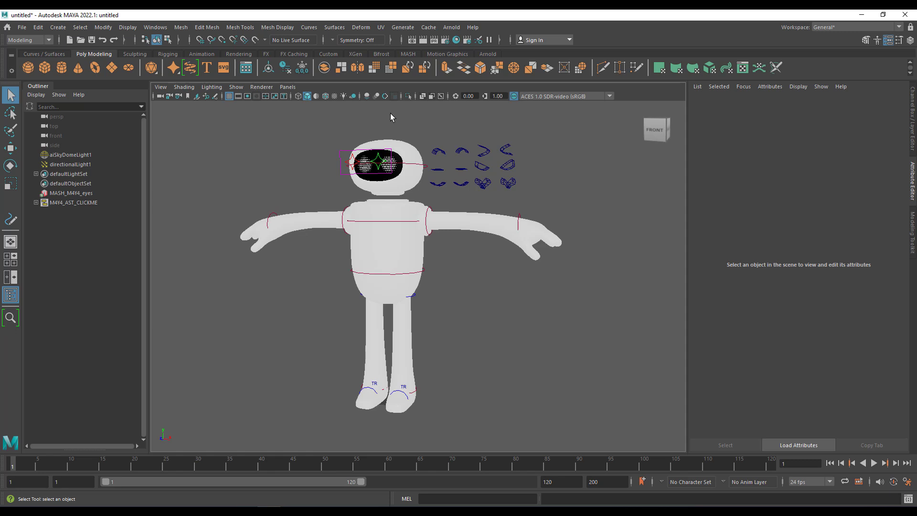
pyautogui.click(334, 96)
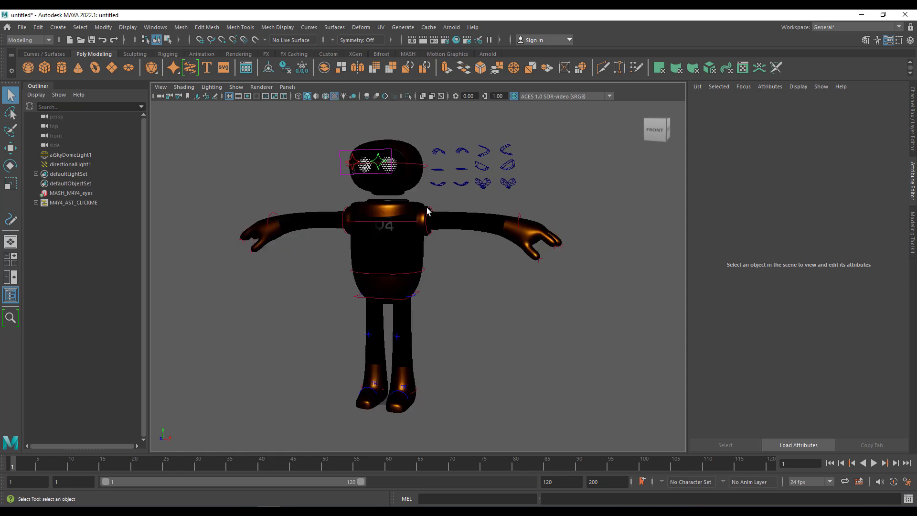
pyautogui.click(343, 96)
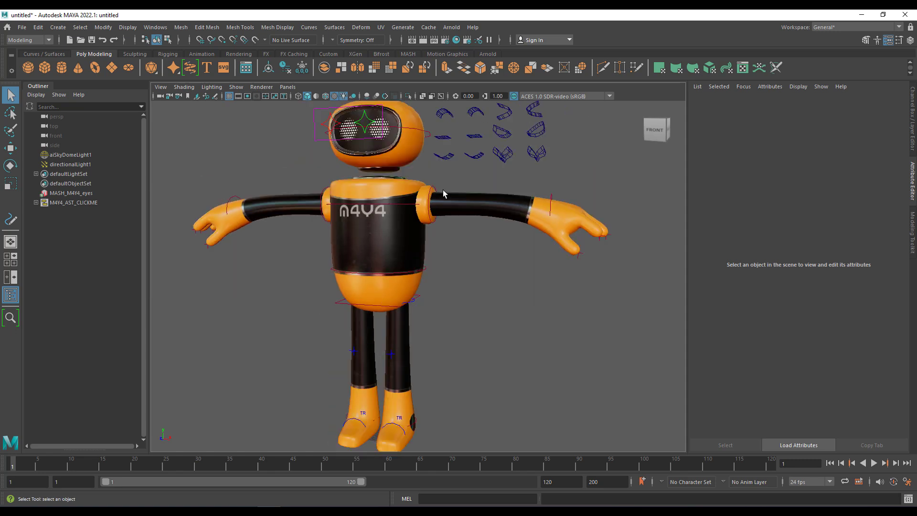
# Step: Move the robot's left wrist control down beside the hip so the left arm hangs along the body
pyautogui.click(519, 216)
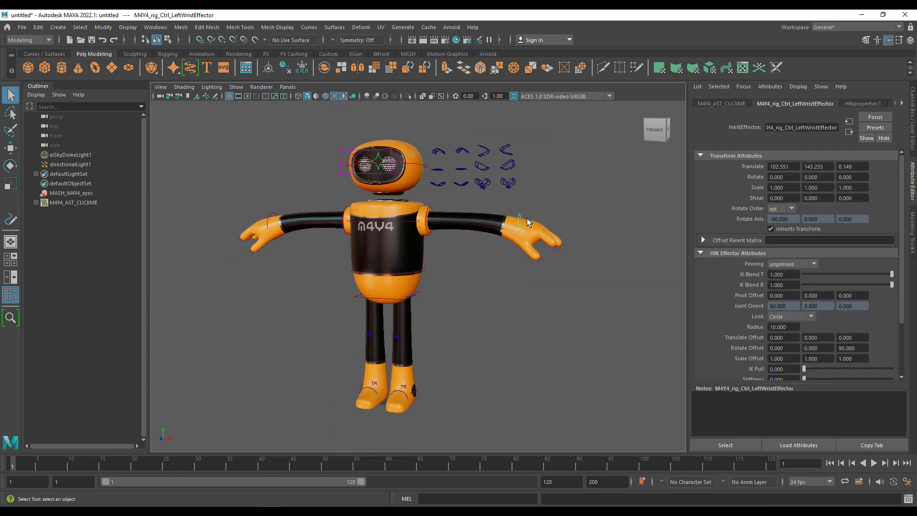
pyautogui.press('w')
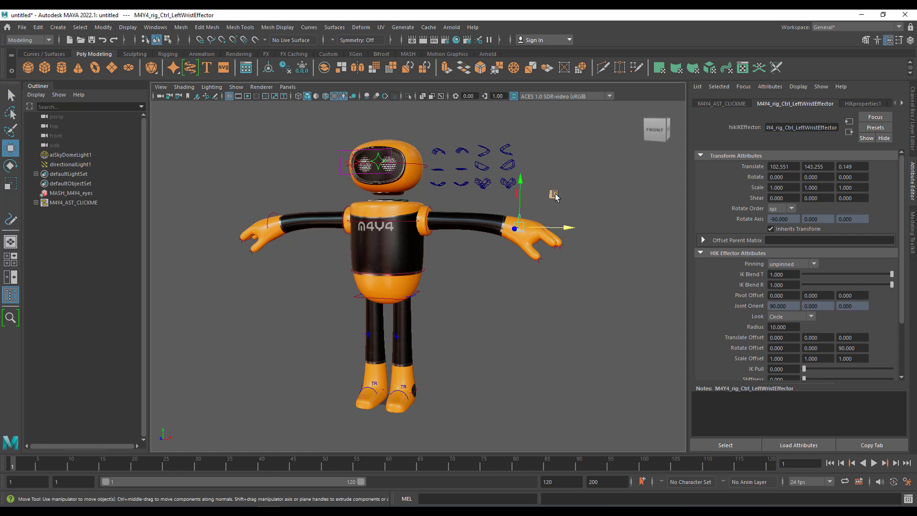
pyautogui.moveTo(552, 193); pyautogui.dragTo(473, 322)
pyautogui.press('e')
# Step: Lower the right wrist control to the robot's side and rotate it about 65 degrees in Y
pyautogui.click(272, 227)
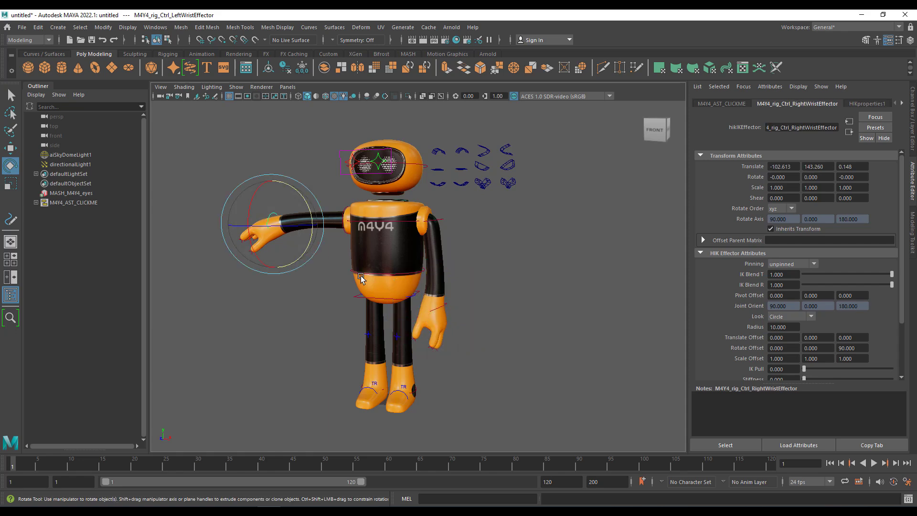
pyautogui.keyDown('alt'); pyautogui.moveTo(332, 301); pyautogui.dragTo(363, 305); pyautogui.keyUp('alt')
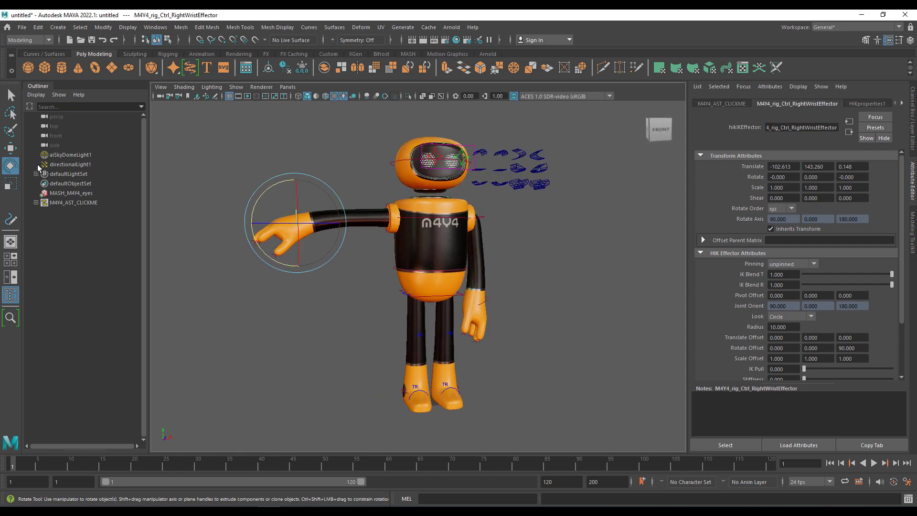
pyautogui.press('w')
pyautogui.moveTo(328, 198); pyautogui.dragTo(379, 268)
pyautogui.click(11, 164)
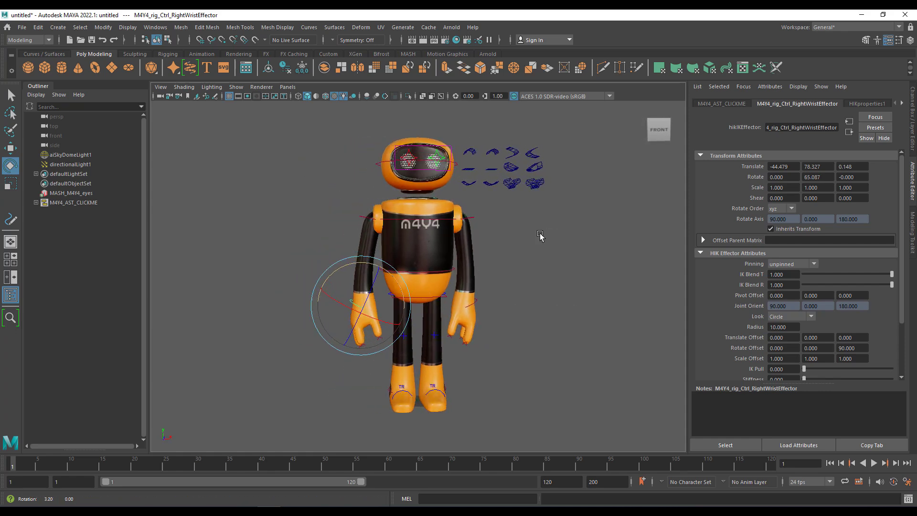
# Step: Select the eyes_CTRL control around the robot's face and show its expression channels
pyautogui.keyDown('alt'); pyautogui.moveTo(542, 236); pyautogui.dragTo(415, 277); pyautogui.keyUp('alt')
pyautogui.scroll(-5, 525, 292)
pyautogui.scroll(5, 416, 276)
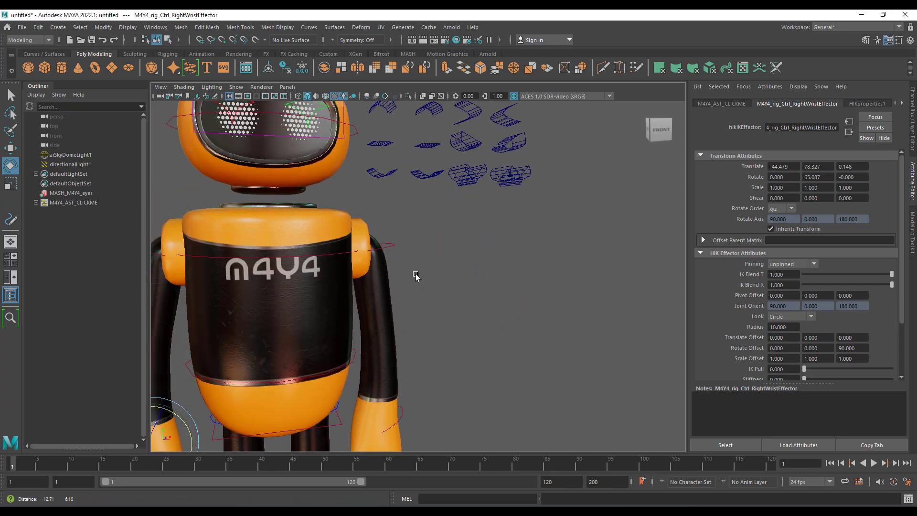
pyautogui.keyDown('alt'); pyautogui.moveTo(416, 277); pyautogui.dragTo(440, 364, button='middle'); pyautogui.keyUp('alt')
pyautogui.keyDown('alt'); pyautogui.moveTo(440, 364); pyautogui.dragTo(425, 305); pyautogui.keyUp('alt')
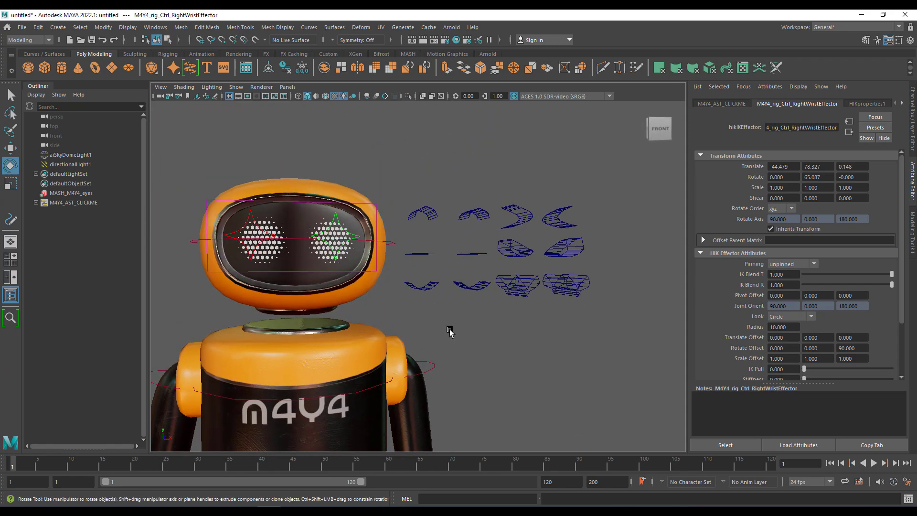
pyautogui.scroll(2, 419, 301)
pyautogui.click(394, 279)
pyautogui.click(393, 279)
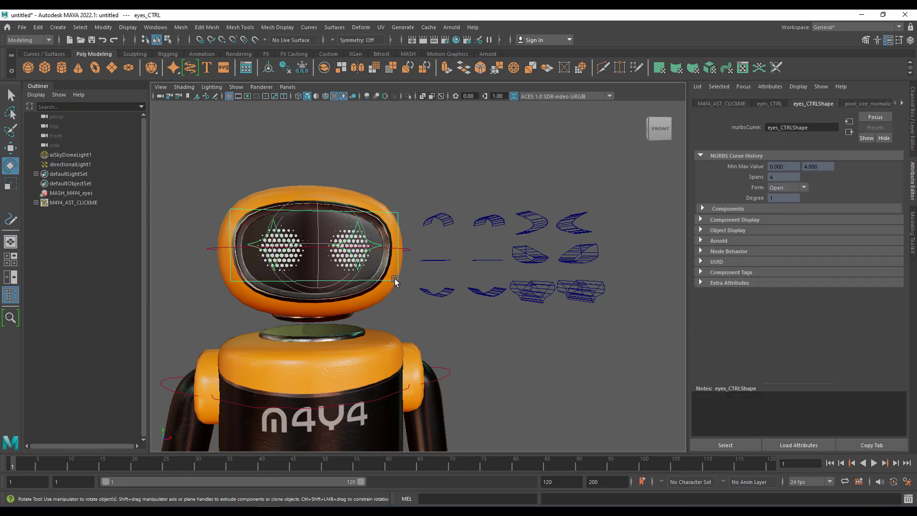
pyautogui.click(913, 103)
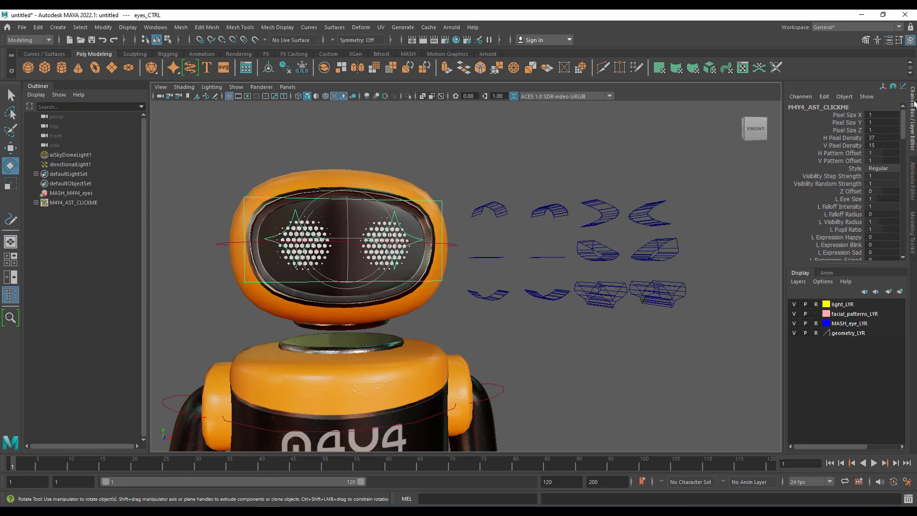
# Step: Try an L Eye Size of 2 and set it back to 1
pyautogui.click(871, 199)
pyautogui.write('2')
pyautogui.press('Return')
pyautogui.write('1')
pyautogui.press('Return')
# Step: Try the L Expression Angry and L Expression Scared channels at 1, undoing each change
pyautogui.scroll(-4, 870, 207)
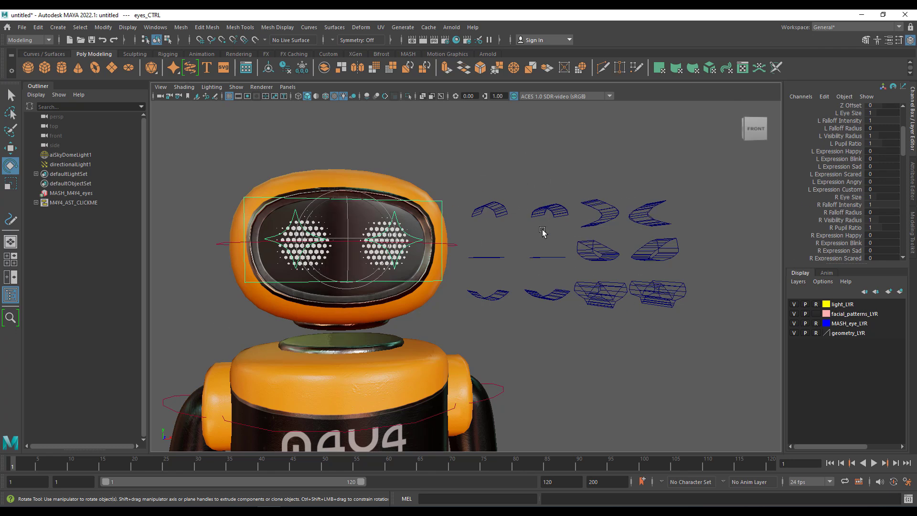
pyautogui.click(874, 182)
pyautogui.write('1')
pyautogui.press('Return')
pyautogui.hotkey('ctrl', 'z')
pyautogui.click(874, 173)
pyautogui.write('1')
pyautogui.press('Return')
pyautogui.hotkey('ctrl', 'z')
# Step: Try an R Visibility Radius of 0 and undo and redo the change to compare the eye
pyautogui.click(874, 220)
pyautogui.write('0')
pyautogui.press('Return')
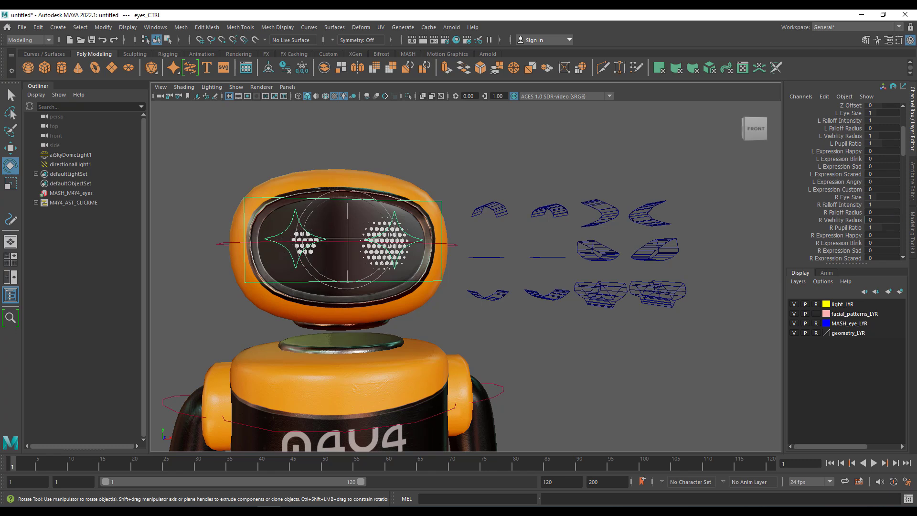
pyautogui.hotkey('ctrl', 'z')
pyautogui.hotkey('shift', 'z')
pyautogui.hotkey('ctrl', 'z')
pyautogui.hotkey('shift', 'z')
# Step: Try an R Pupil Ratio of 2 and undo the eye channel changes
pyautogui.click(881, 226)
pyautogui.write('2')
pyautogui.press('Return')
pyautogui.click(878, 212)
pyautogui.hotkey('ctrl', 'z')
# Step: Examine the posed robot and its facial pattern meshes from the front and the side
pyautogui.scroll(-5, 558, 300)
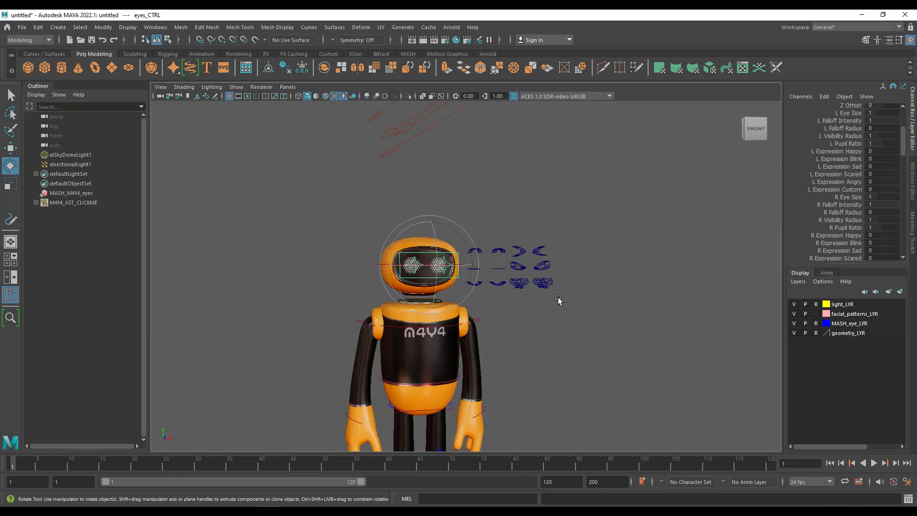
pyautogui.scroll(5, 558, 300)
pyautogui.scroll(-2, 565, 332)
pyautogui.keyDown('alt'); pyautogui.moveTo(566, 332); pyautogui.dragTo(499, 300); pyautogui.keyUp('alt')
pyautogui.scroll(-3, 500, 305)
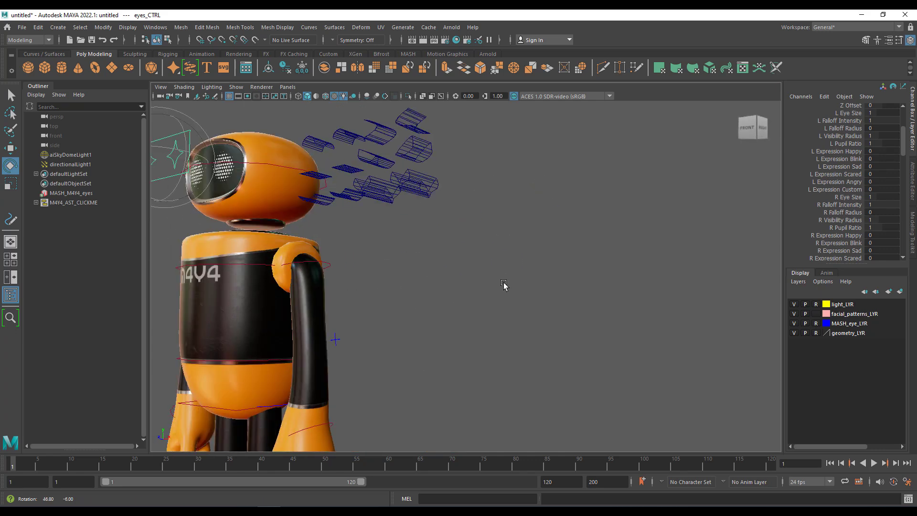
pyautogui.scroll(2, 499, 306)
pyautogui.keyDown('alt'); pyautogui.moveTo(499, 306); pyautogui.dragTo(550, 305, button='middle'); pyautogui.keyUp('alt')
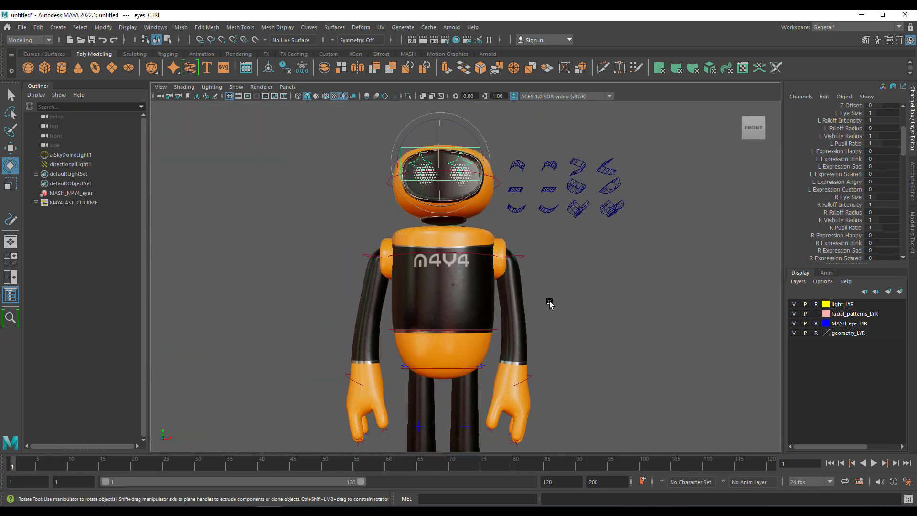
pyautogui.scroll(-2, 550, 305)
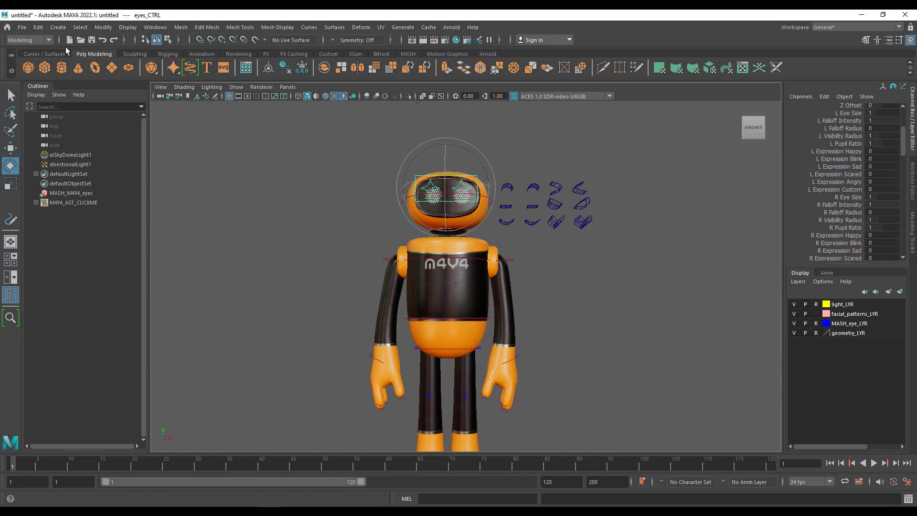
# Step: Start a new scene, import the aero_colors smoke example from the Bifrost Browser and close the browser
pyautogui.hotkey('ctrl', 'n')
pyautogui.click(465, 262)
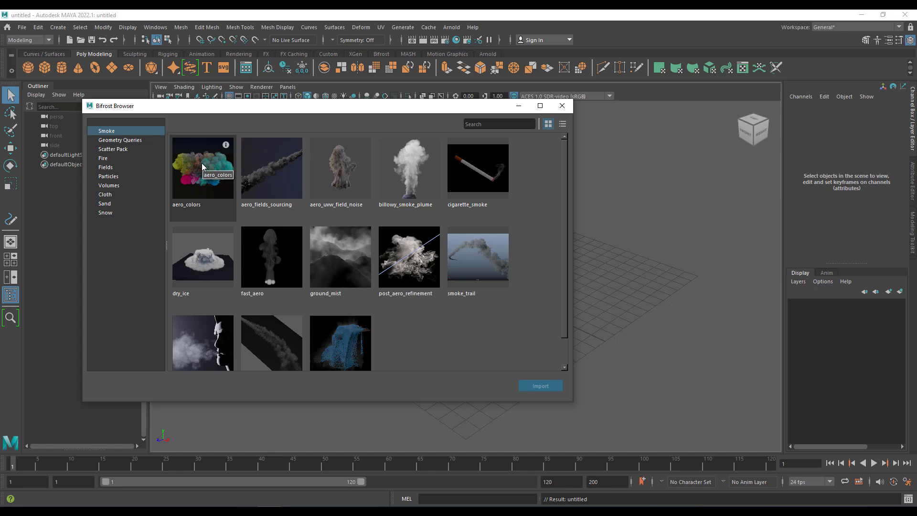
pyautogui.click(156, 27)
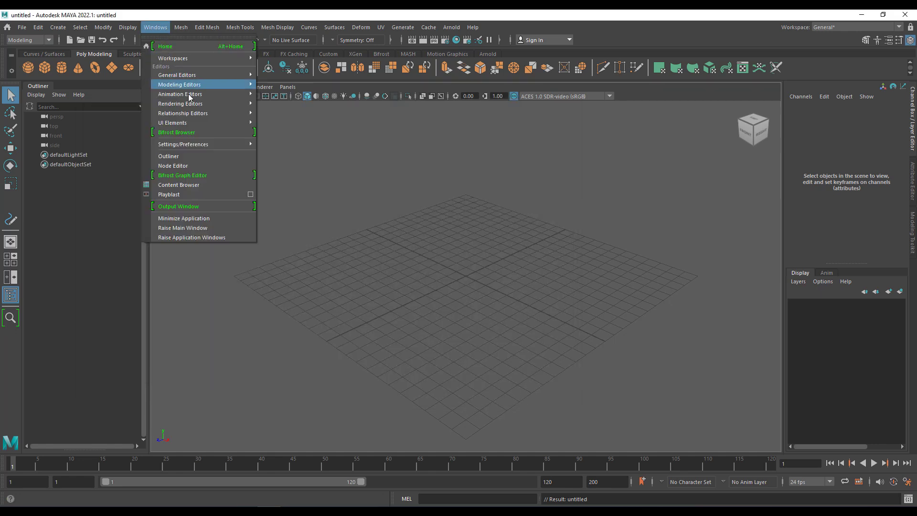
pyautogui.click(199, 133)
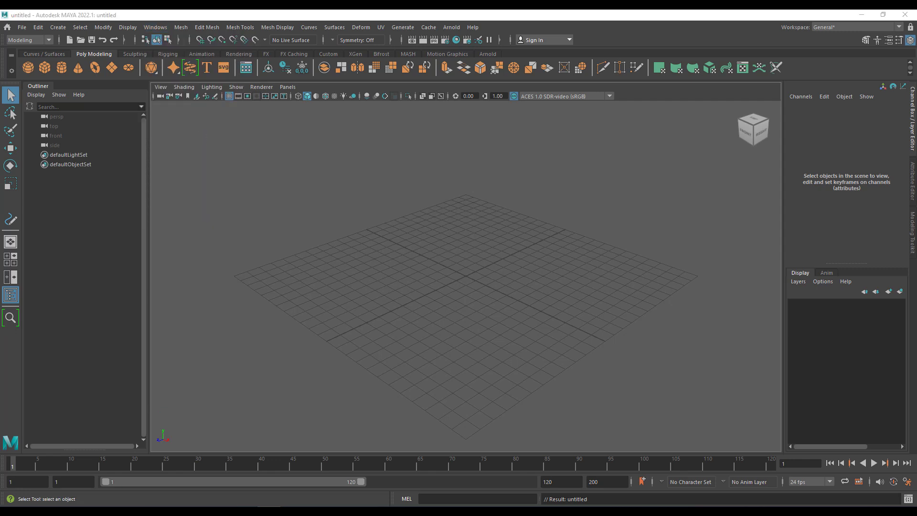
pyautogui.click(155, 27)
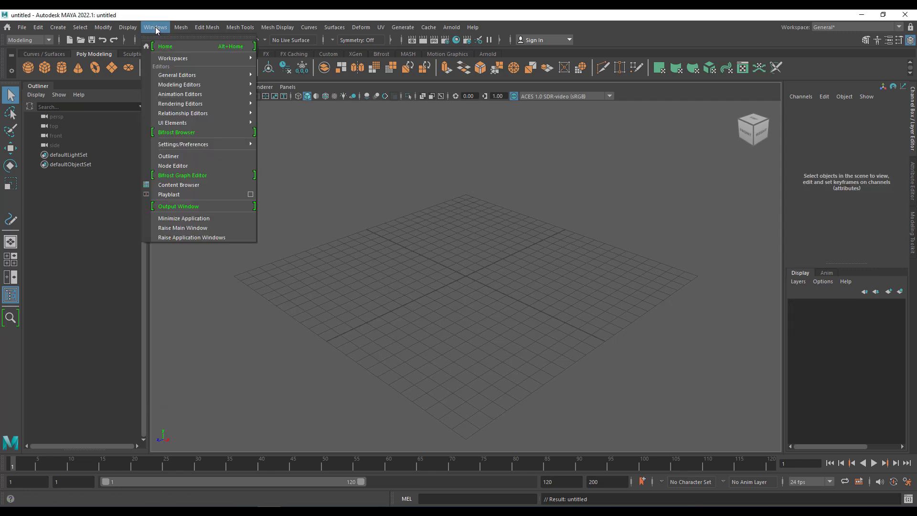
pyautogui.click(540, 386)
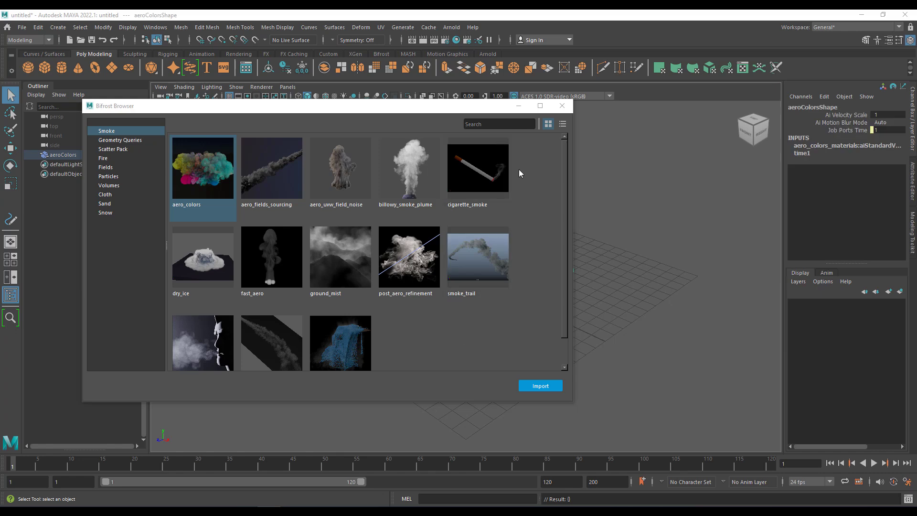
pyautogui.click(561, 106)
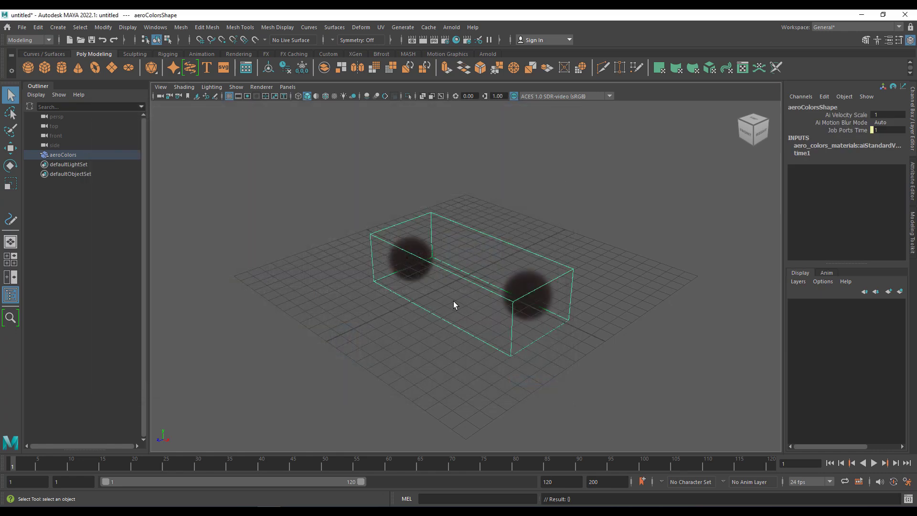
# Step: View the smoke volumes from the front, play the simulation and stop it at frame 30
pyautogui.keyDown('alt'); pyautogui.moveTo(380, 331); pyautogui.dragTo(421, 367); pyautogui.keyUp('alt')
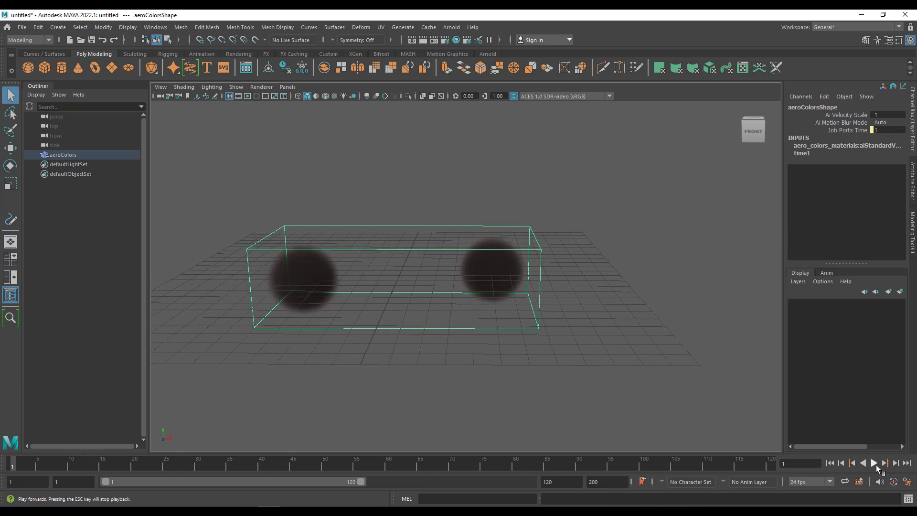
pyautogui.click(875, 465)
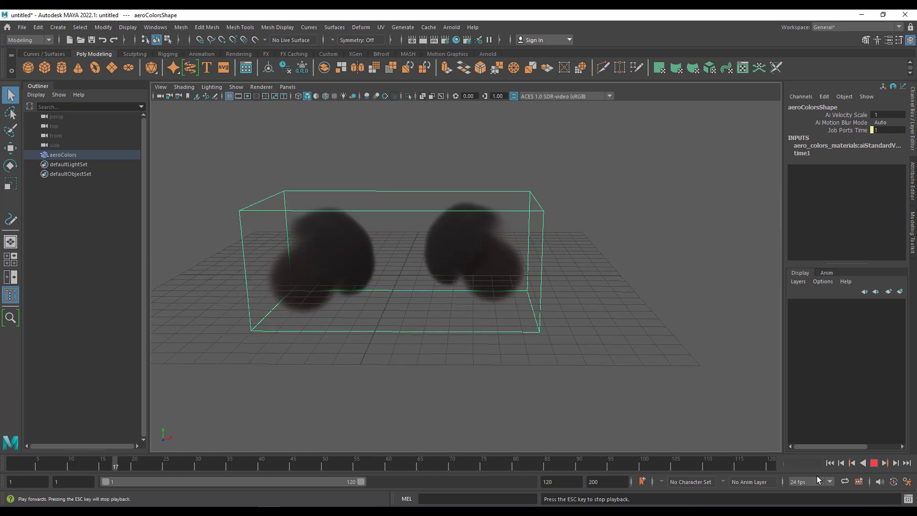
pyautogui.click(873, 463)
# Step: Inspect the aeroColorsShape nodes in the Bifrost Graph Editor and minimize the editor
pyautogui.moveTo(415, 294); pyautogui.dragTo(354, 94)
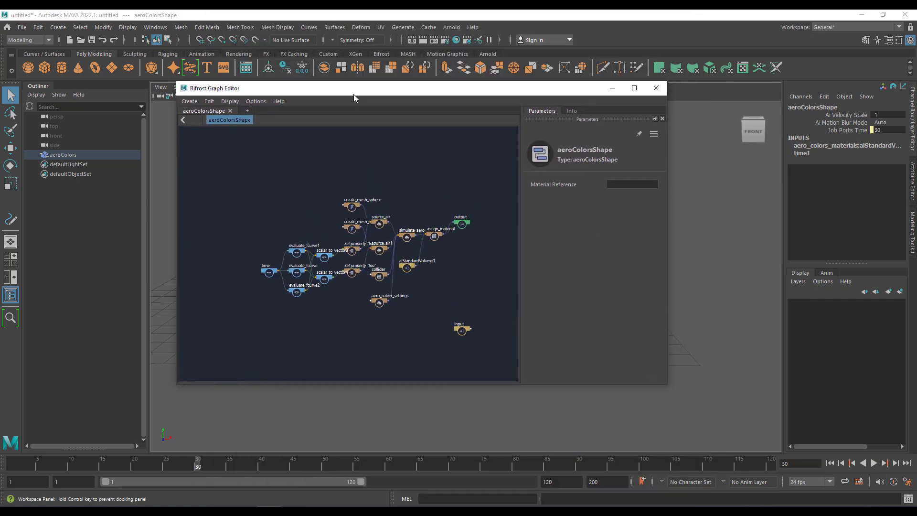
pyautogui.scroll(3, 390, 324)
pyautogui.scroll(6, 390, 324)
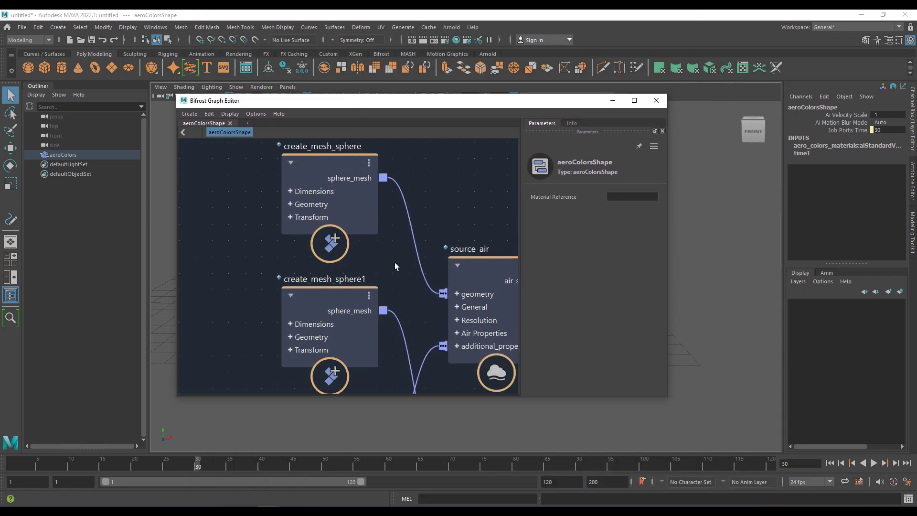
pyautogui.scroll(-4, 377, 236)
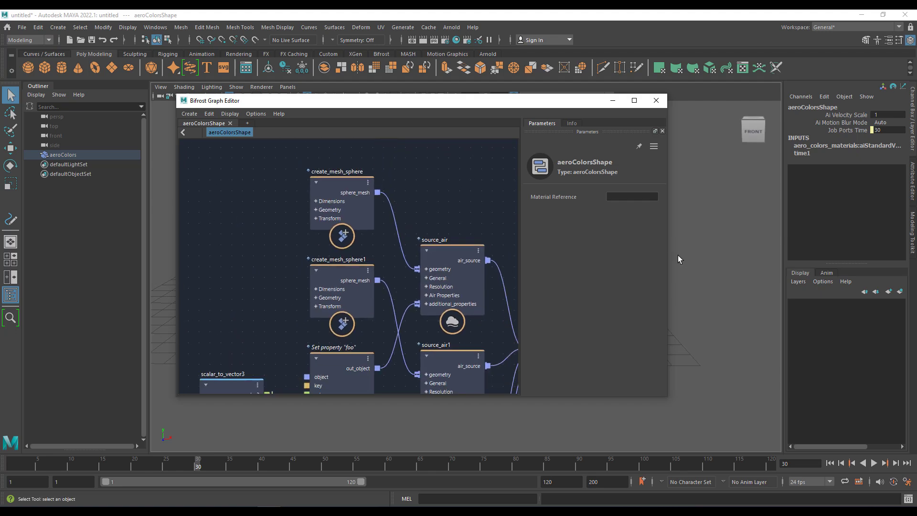
pyautogui.click(612, 100)
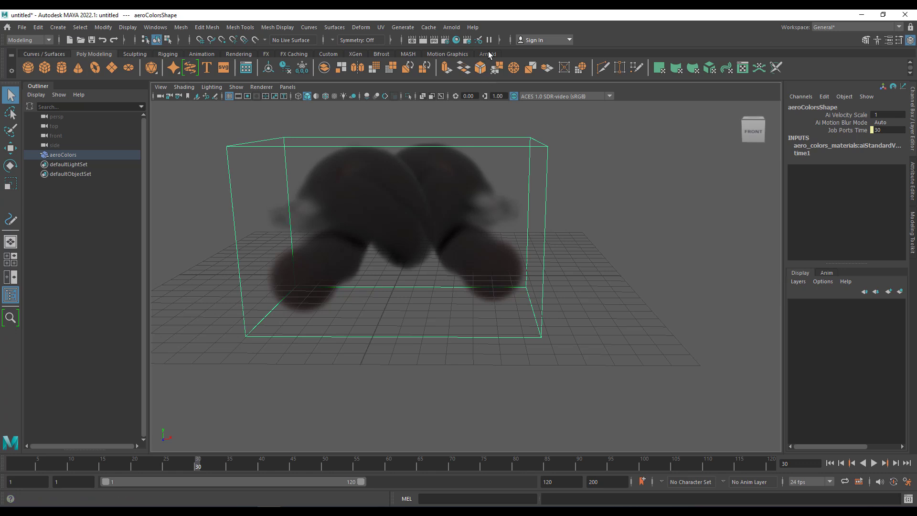
# Step: Add an Arnold sky dome light and render the smoke at frame 30 in the Render View
pyautogui.click(487, 53)
pyautogui.click(78, 67)
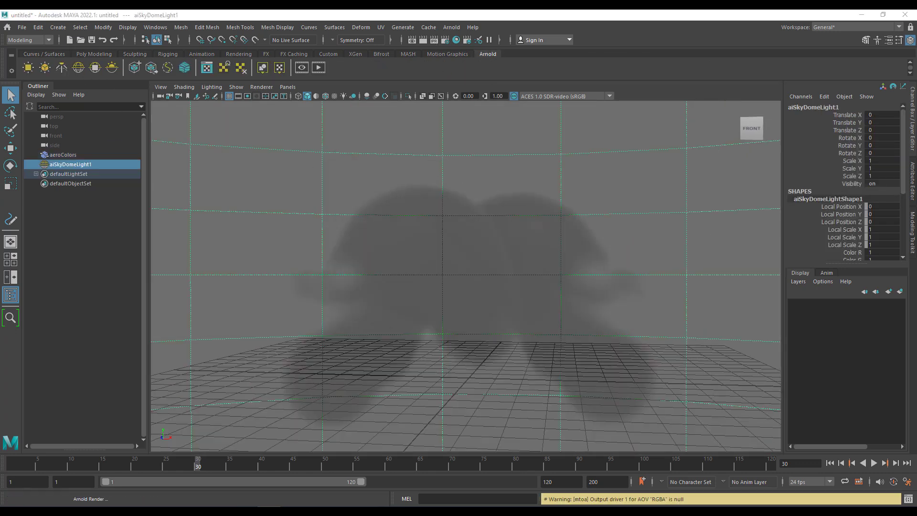
pyautogui.moveTo(476, 344); pyautogui.dragTo(582, 96)
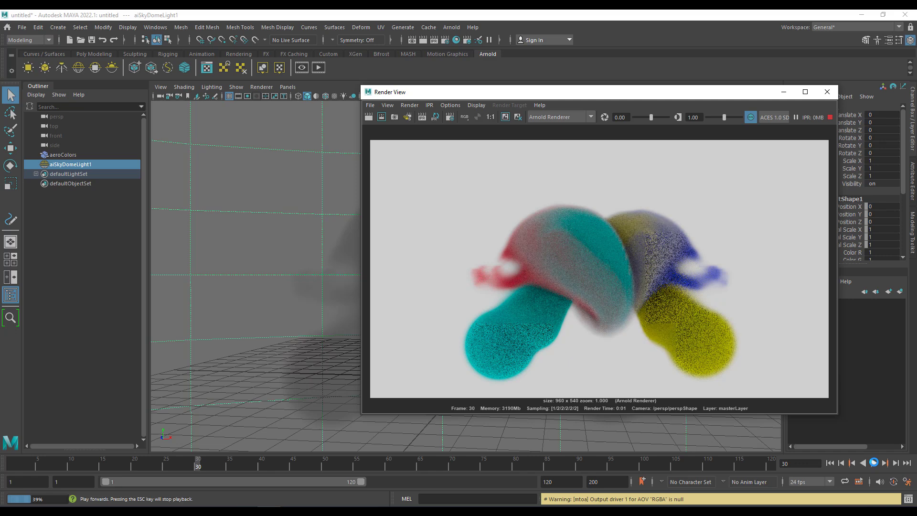
# Step: Play the simulation on from frame 30 with the Arnold render open and stop the playback
pyautogui.click(874, 462)
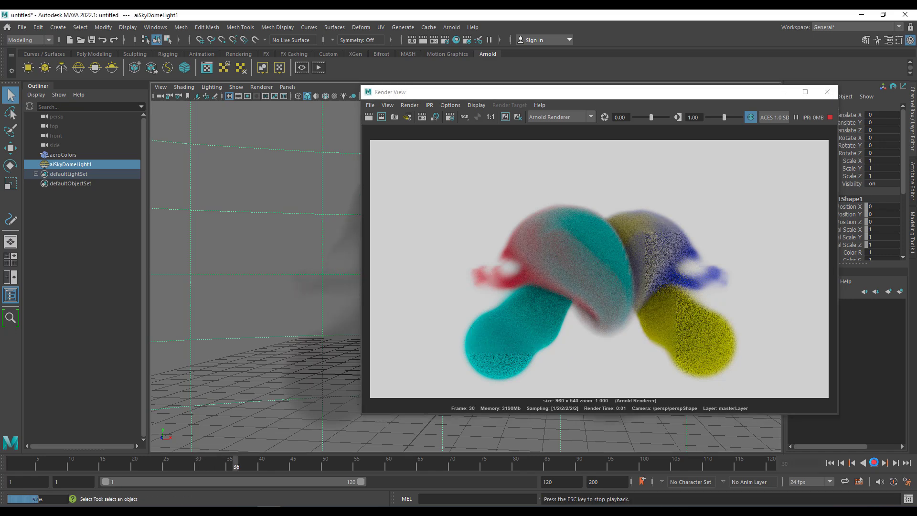
pyautogui.press('Escape')
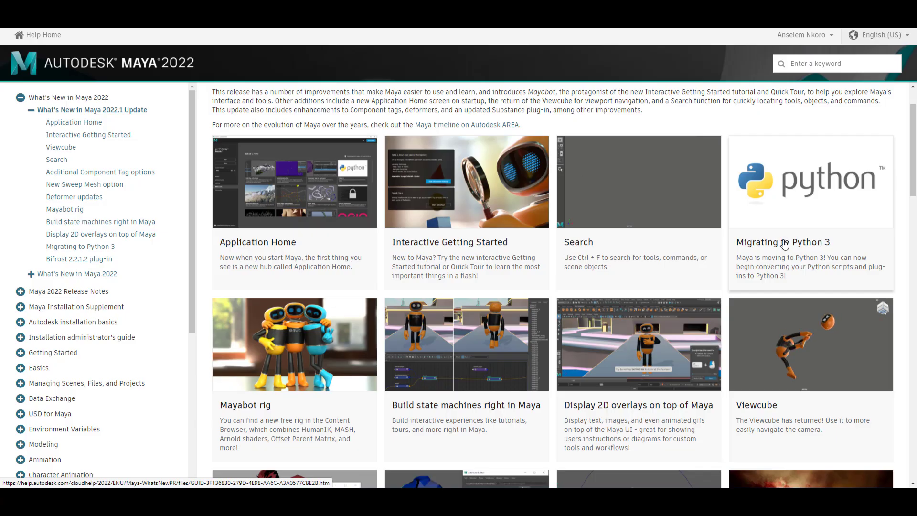
# Step: Review the What's New in Maya 2022.1 Update page, from the feature cards through the plug-in notes and additional improvements to the topic list
pyautogui.scroll(1, 784, 244)
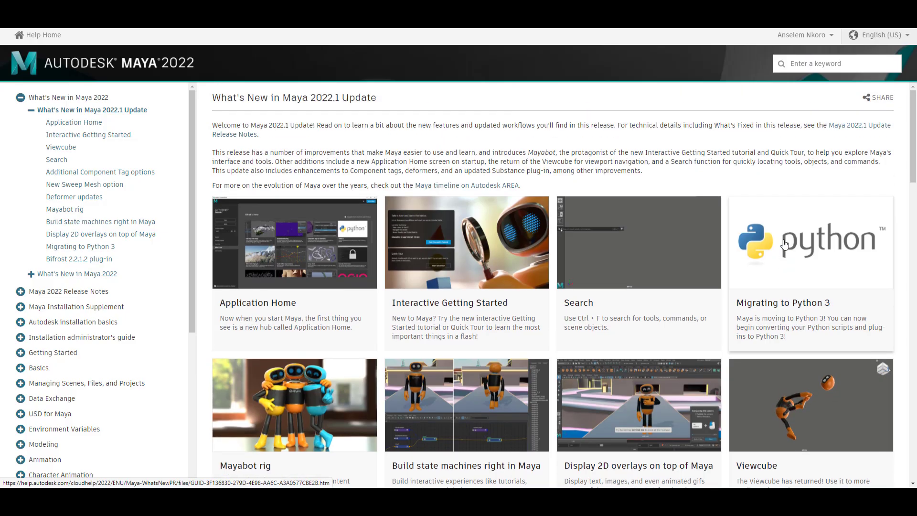
pyautogui.scroll(-2, 784, 244)
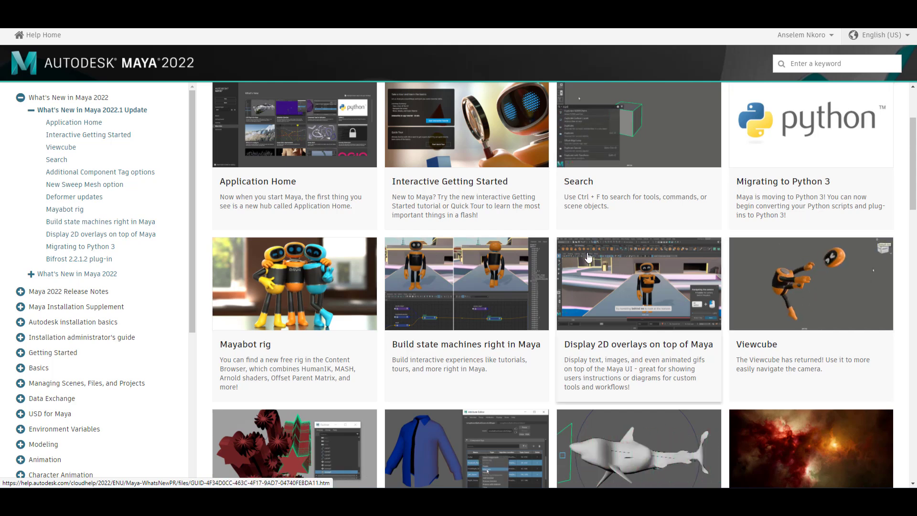
pyautogui.scroll(-1, 587, 257)
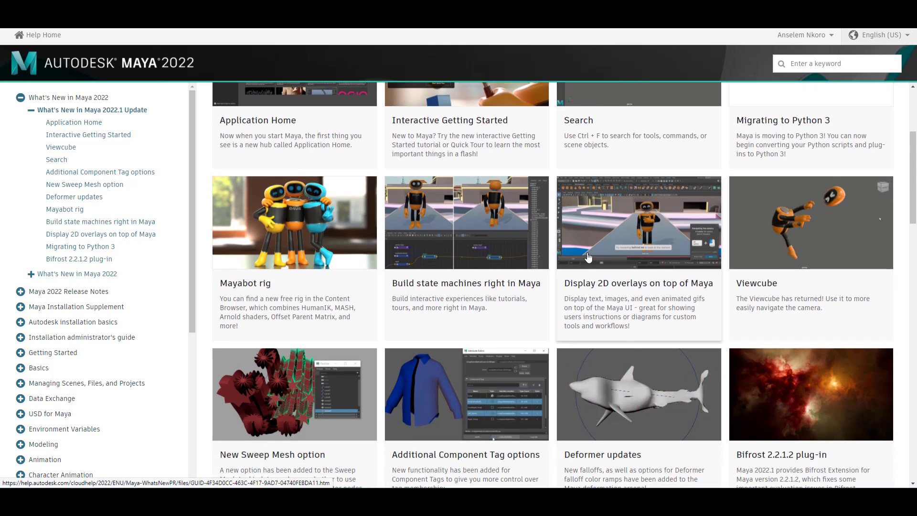
pyautogui.scroll(-1, 587, 258)
pyautogui.scroll(-1, 588, 258)
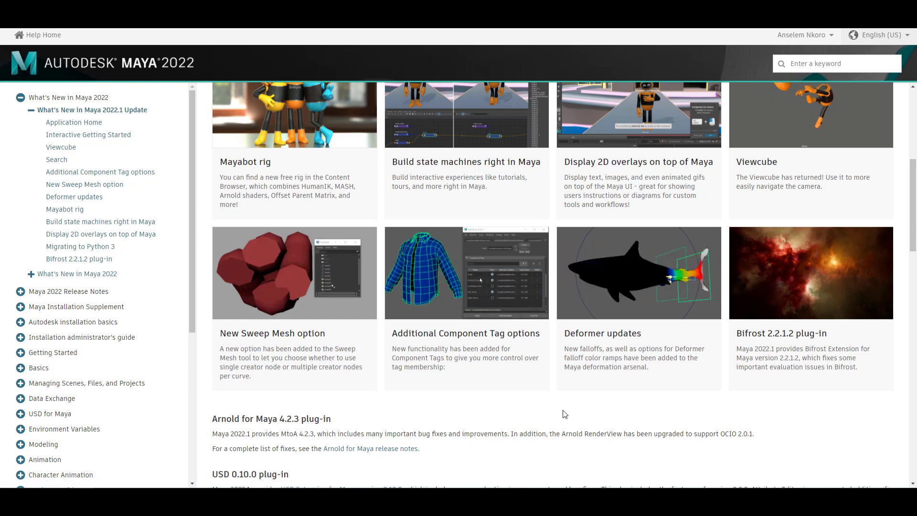
pyautogui.scroll(-5, 564, 414)
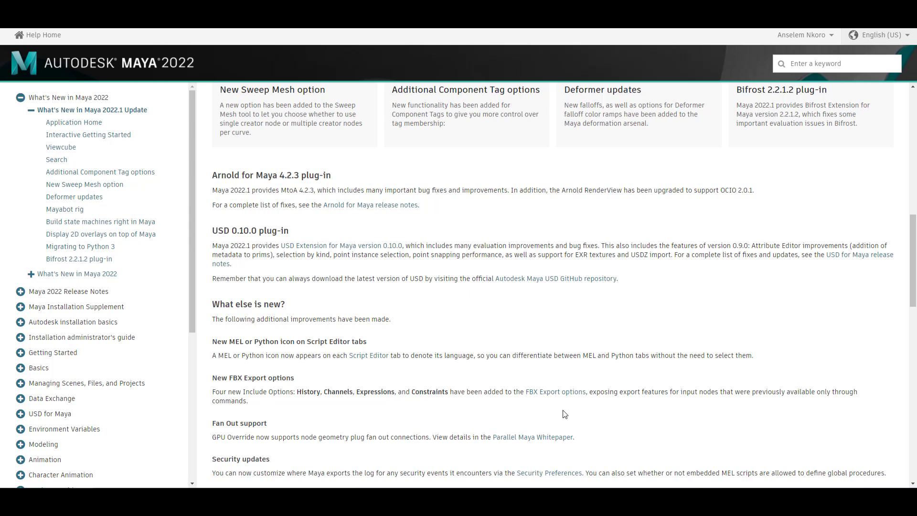
pyautogui.scroll(-1, 565, 414)
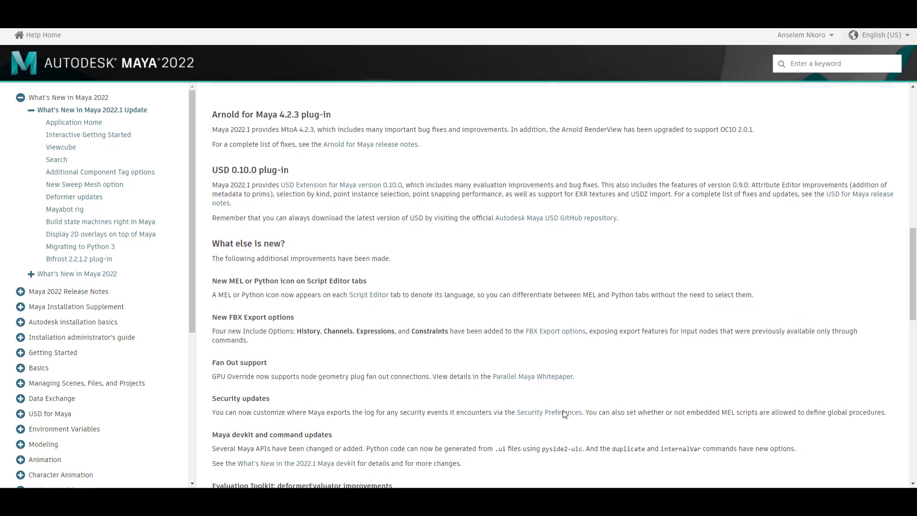
pyautogui.scroll(-1, 564, 414)
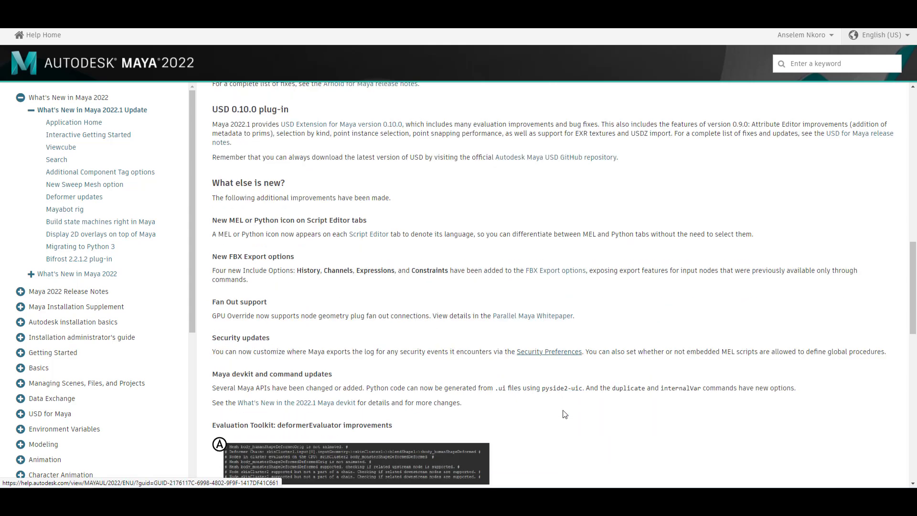
pyautogui.scroll(-1, 564, 414)
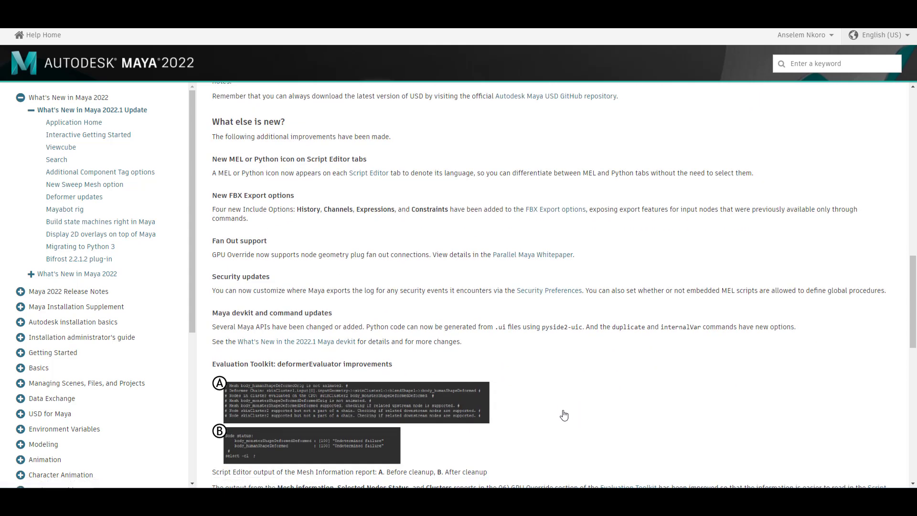
pyautogui.scroll(-1, 565, 414)
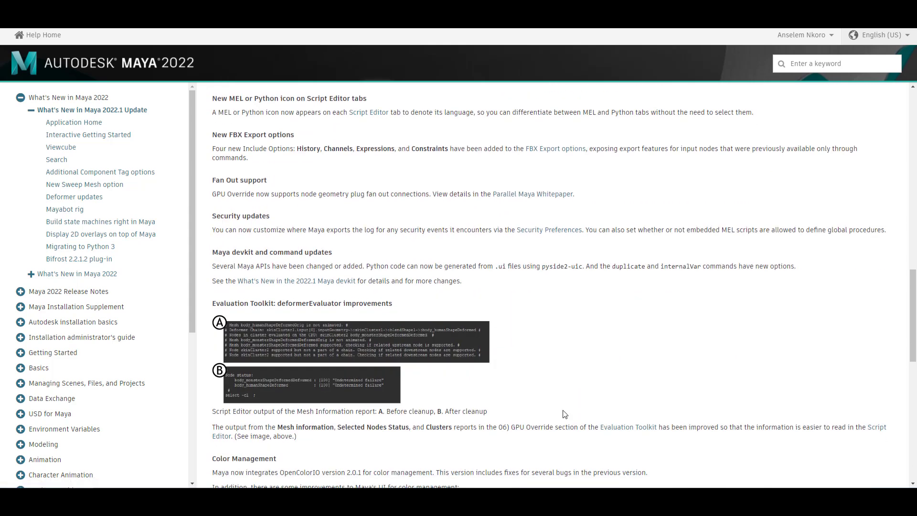
pyautogui.scroll(-4, 565, 414)
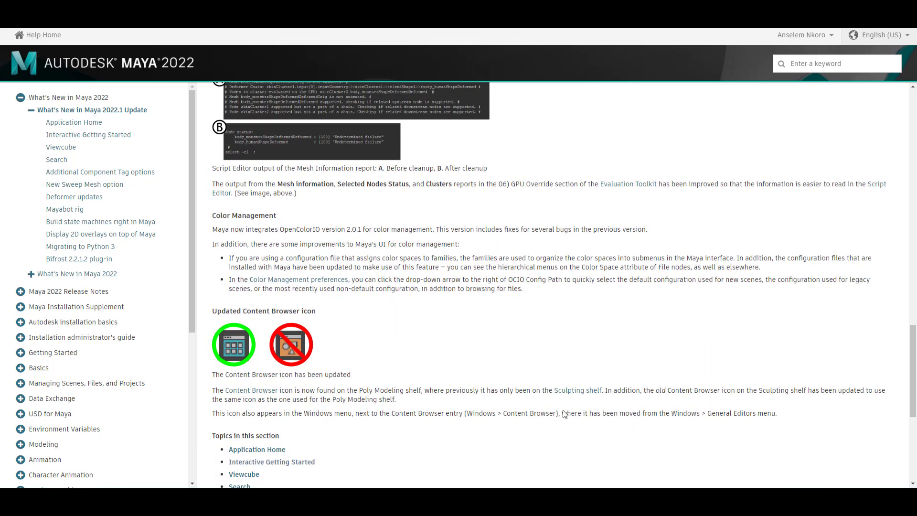
pyautogui.scroll(-3, 564, 414)
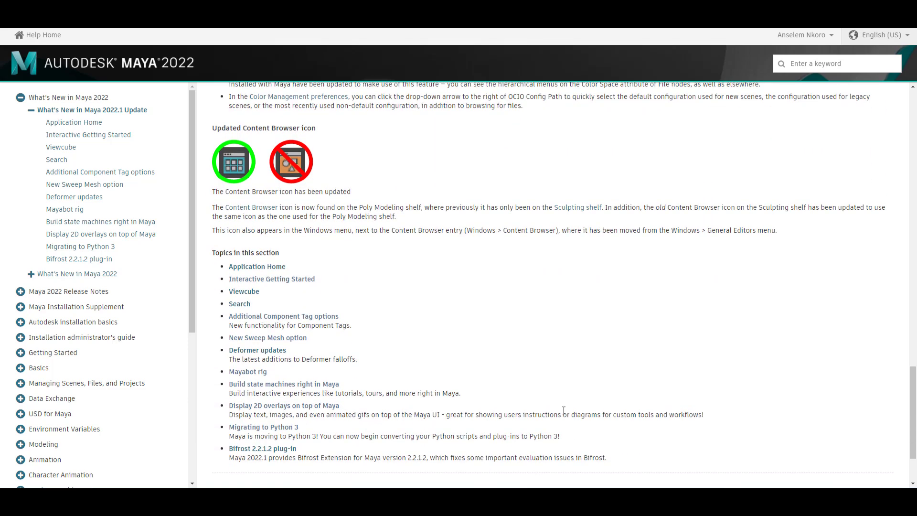
# Step: Return to the feature cards on the What's New page and look them over again up to Application Home
pyautogui.scroll(15, 564, 410)
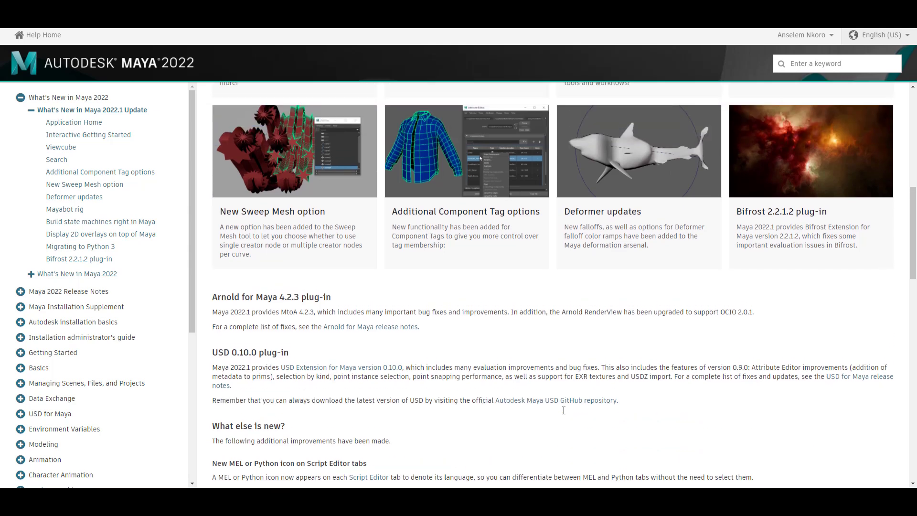
pyautogui.scroll(1, 563, 410)
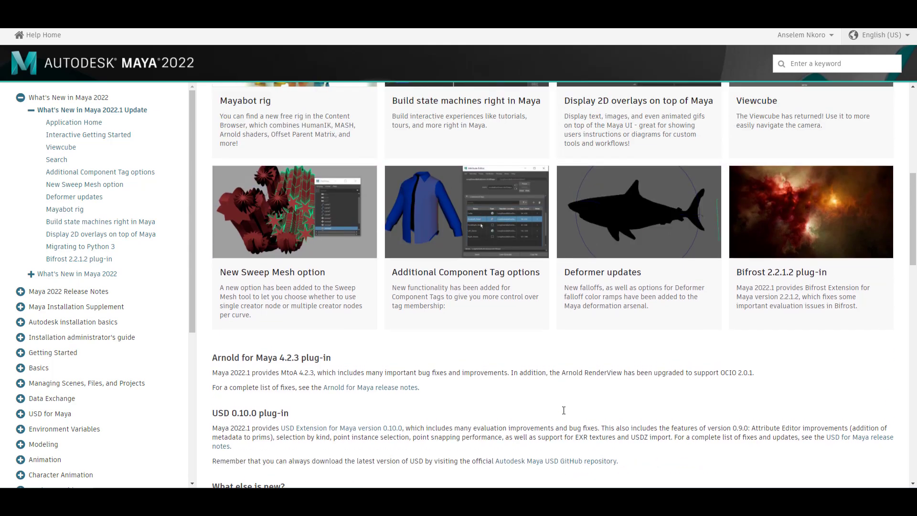
pyautogui.scroll(2, 564, 411)
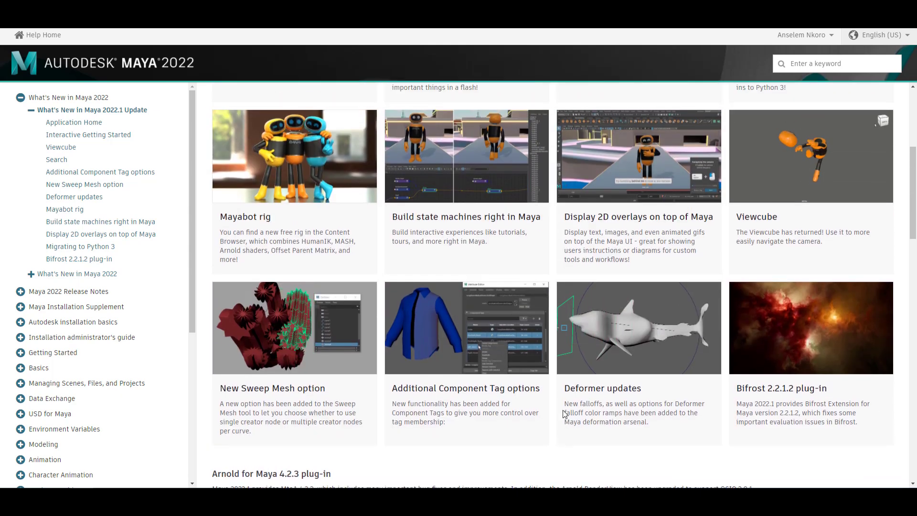
pyautogui.scroll(1, 563, 413)
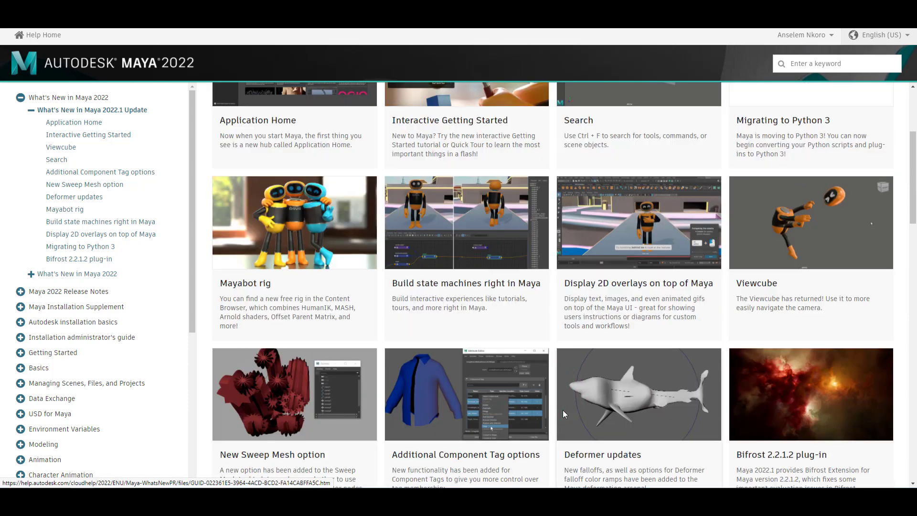
pyautogui.scroll(2, 563, 409)
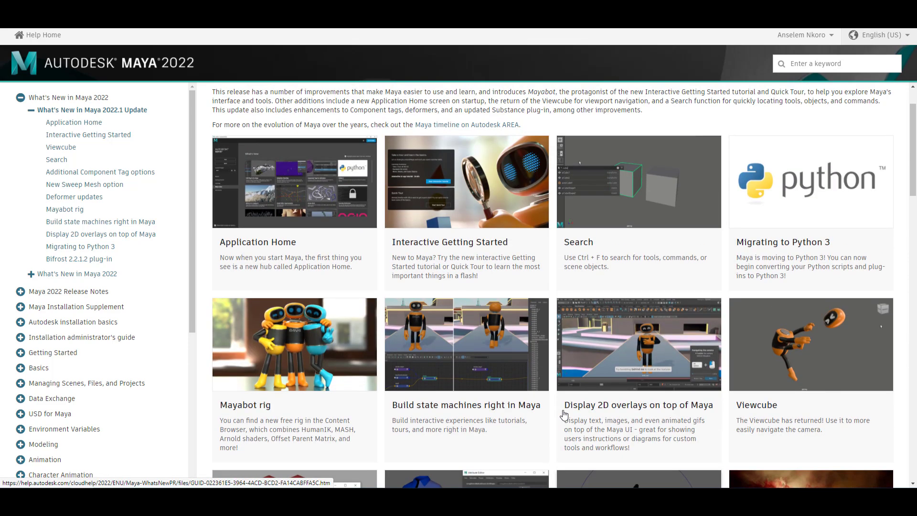
pyautogui.scroll(1, 563, 414)
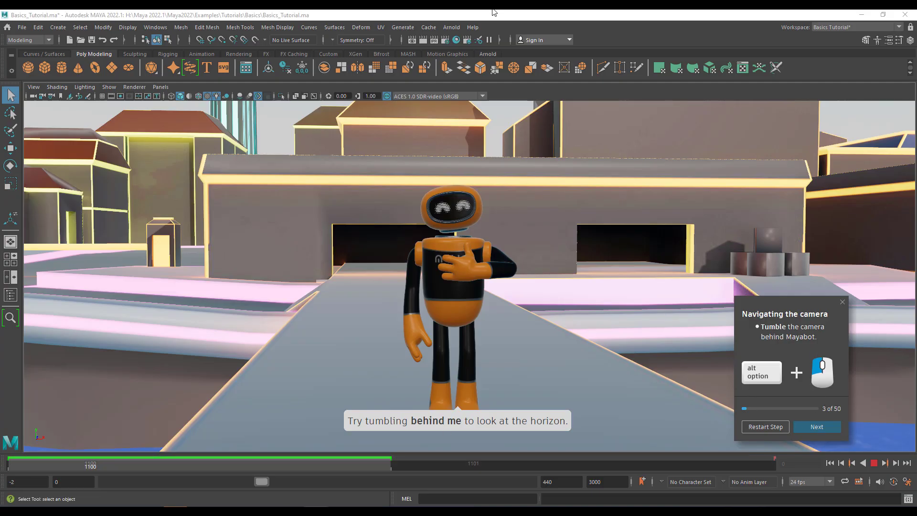
# Step: Switch to Maya, start the Quick Tour from the open Basics_Tutorial scene and advance it to the Select objects (Q) page
pyautogui.click(472, 27)
pyautogui.click(494, 80)
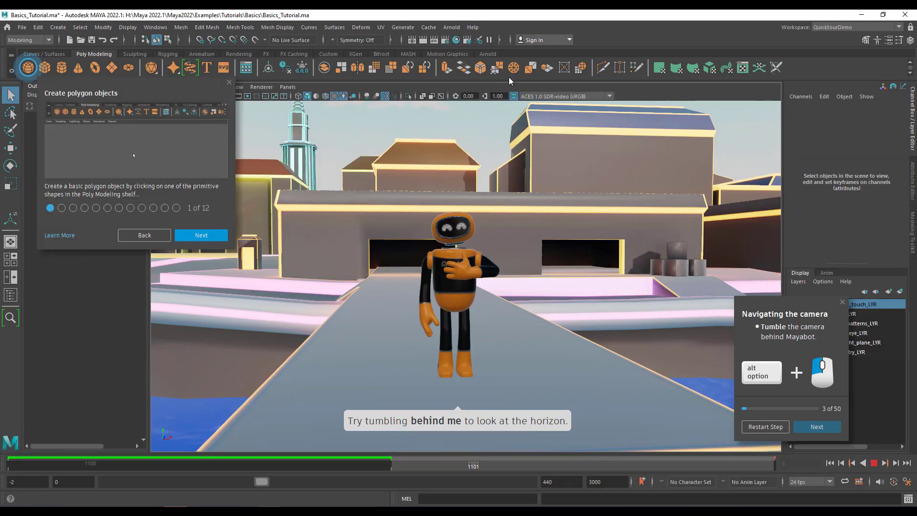
pyautogui.click(201, 234)
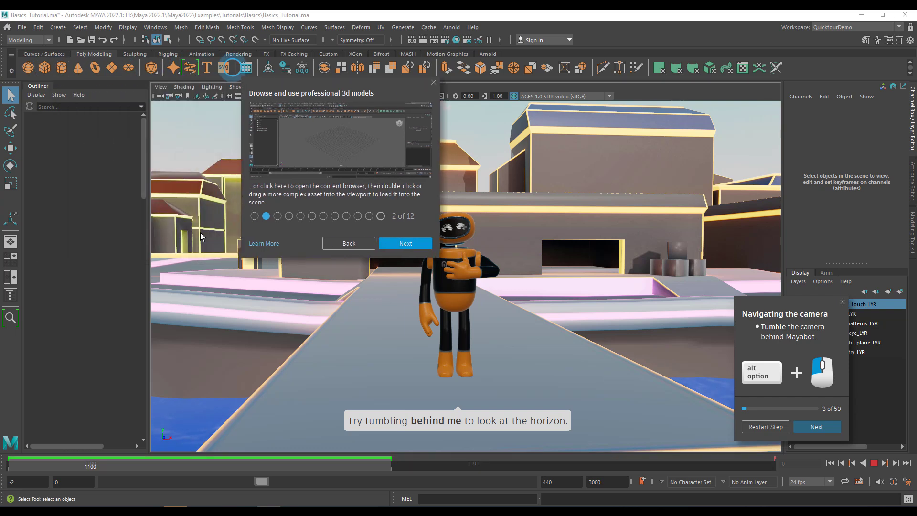
pyautogui.click(416, 245)
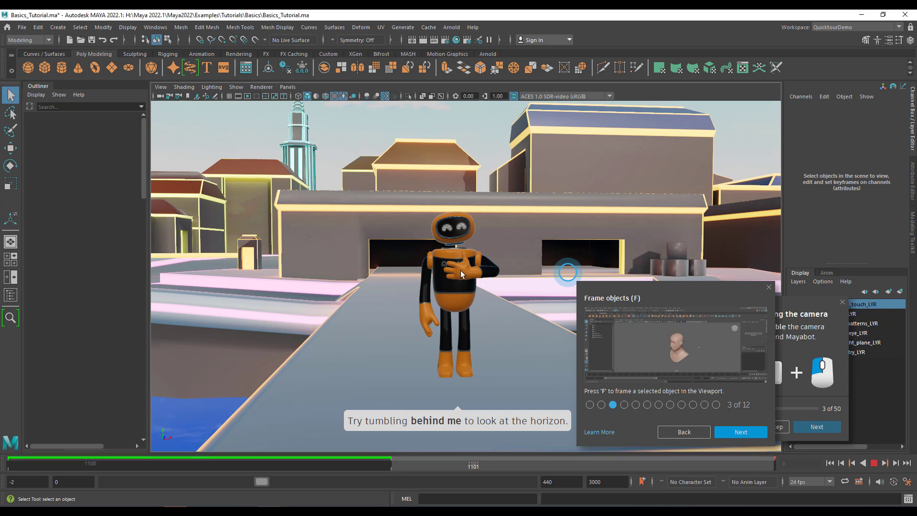
pyautogui.click(741, 434)
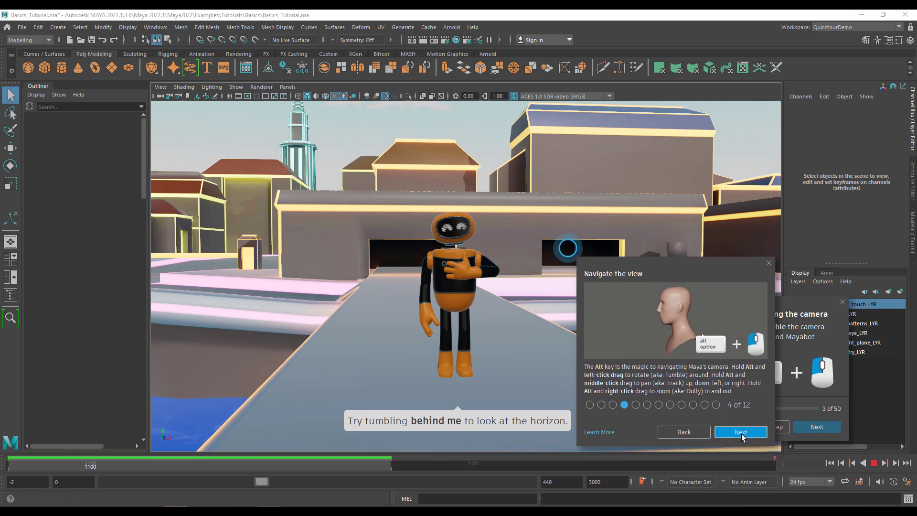
pyautogui.click(741, 432)
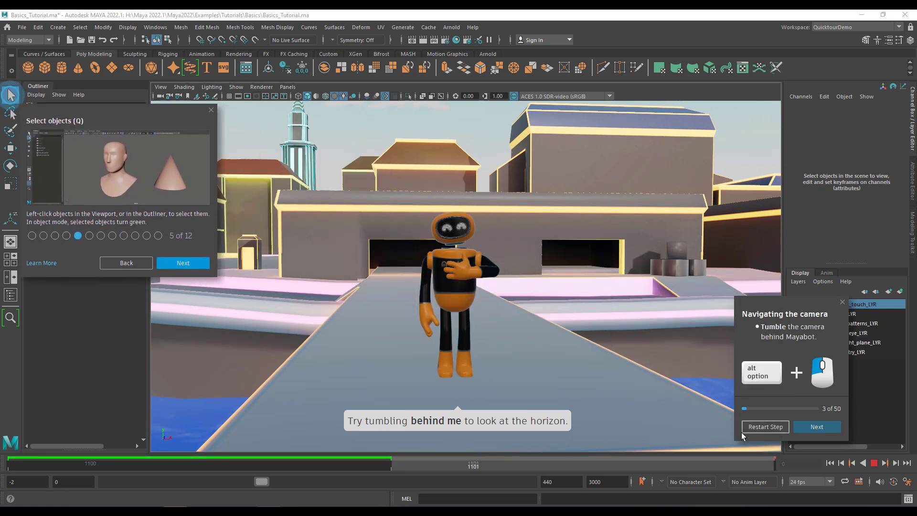